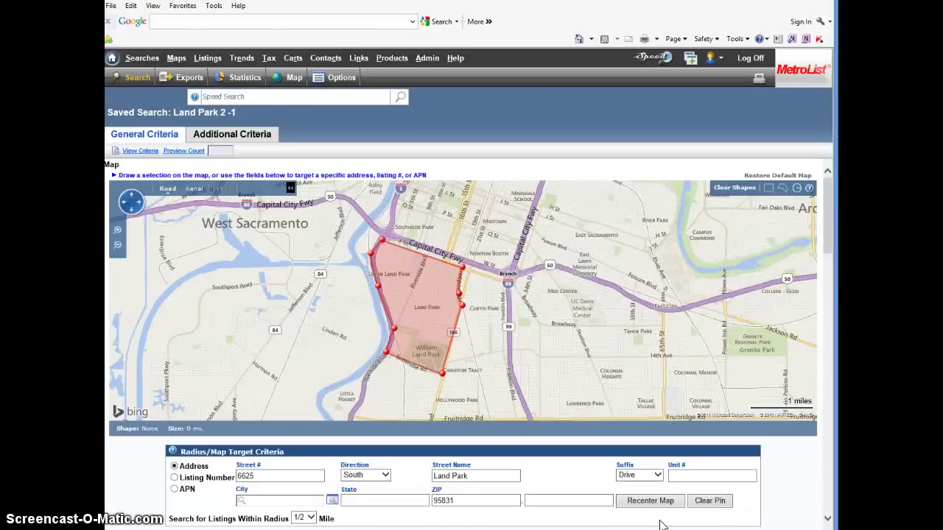
- Restrict the Land Park sold-homes search to Total Baths from 1 thru 1
left_click(713, 498)
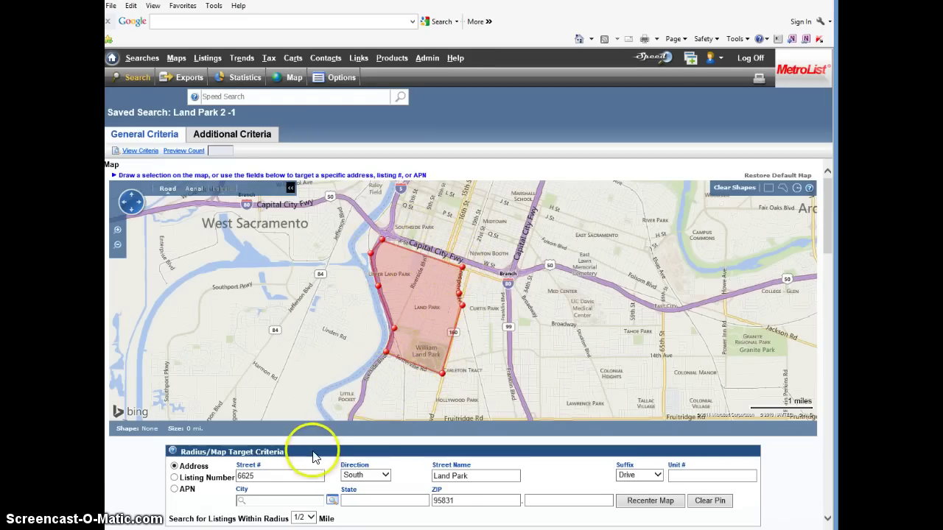
scroll(313, 446, "down", 3)
scroll(317, 449, "down", 3)
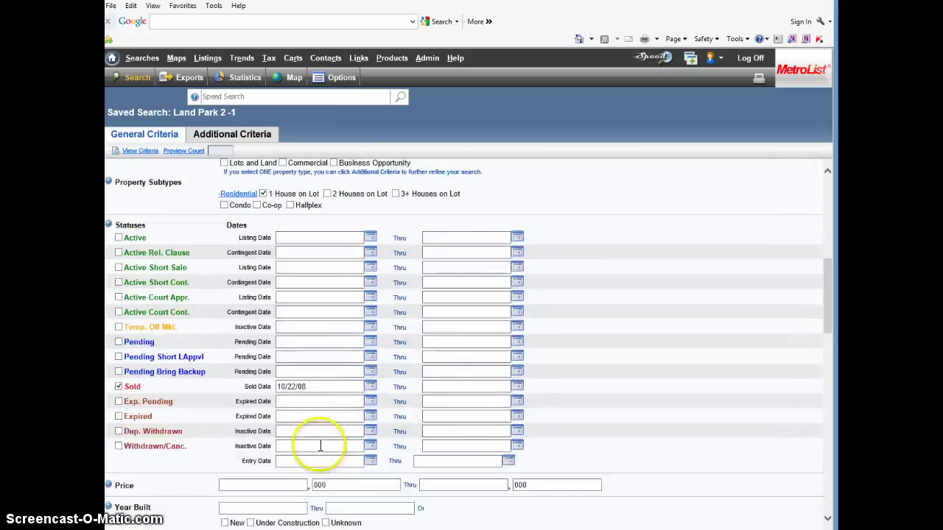
left_click(295, 385)
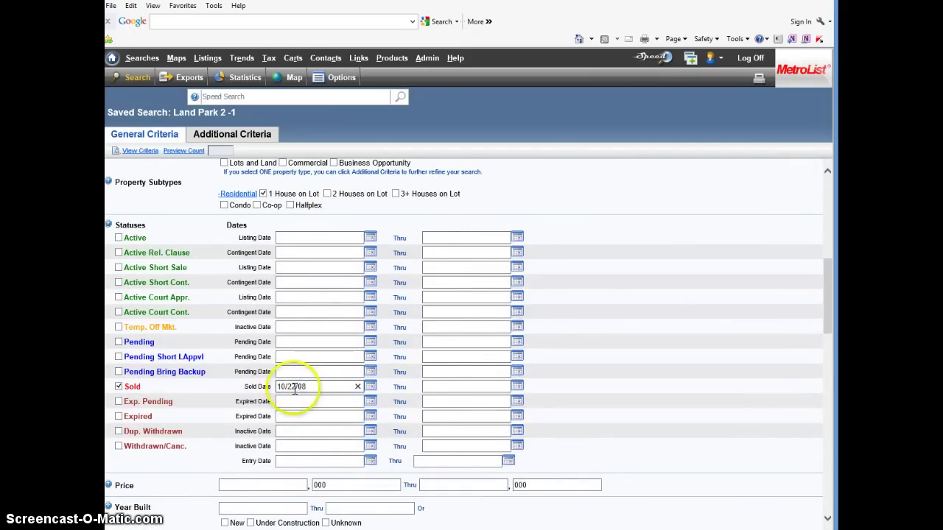
scroll(315, 420, "down", 2)
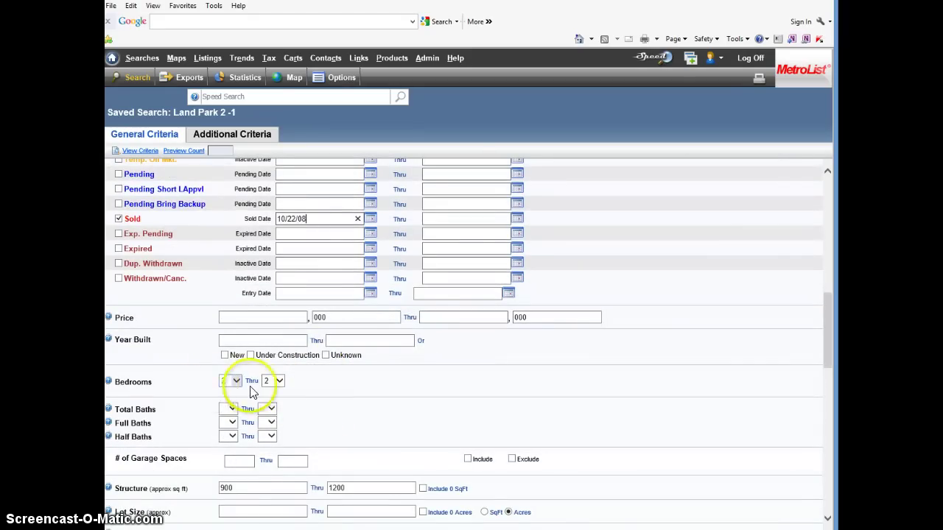
left_click(230, 409)
left_click(225, 427)
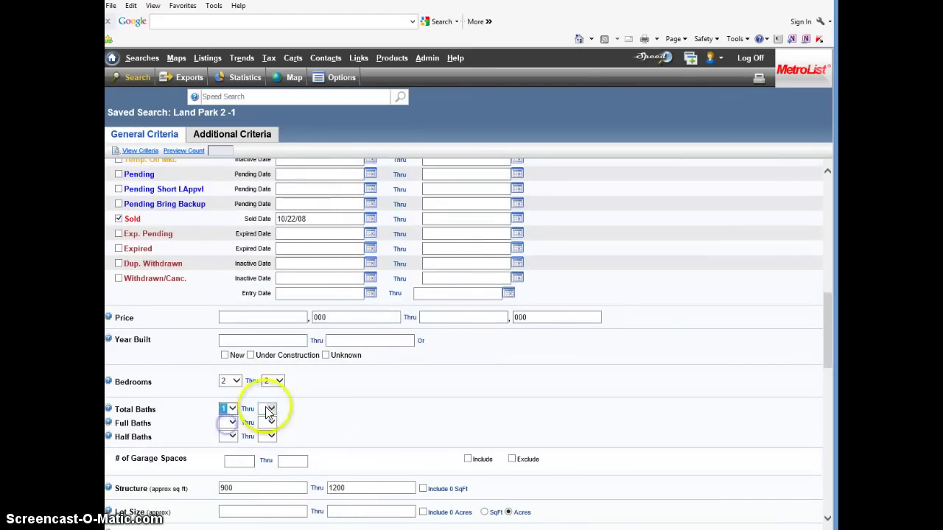
left_click(268, 409)
left_click(352, 415)
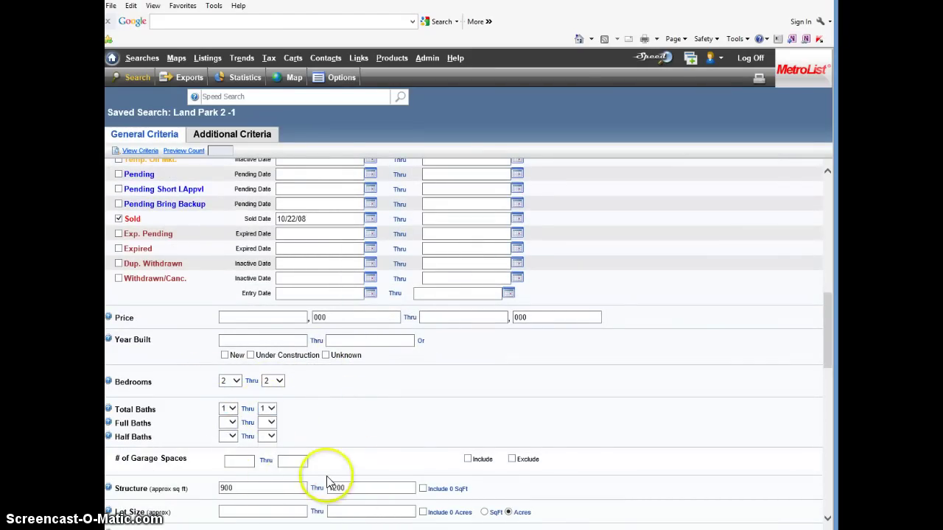
left_click(584, 433)
scroll(700, 442, "up", 4)
scroll(700, 442, "up", 3)
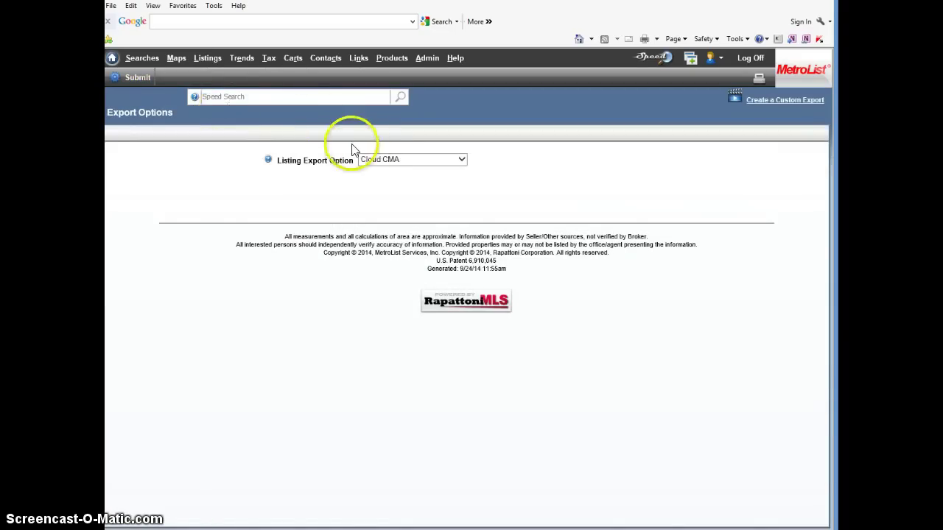
- Submit an export of the 147 listings as Realty Tools without photos
left_click(378, 164)
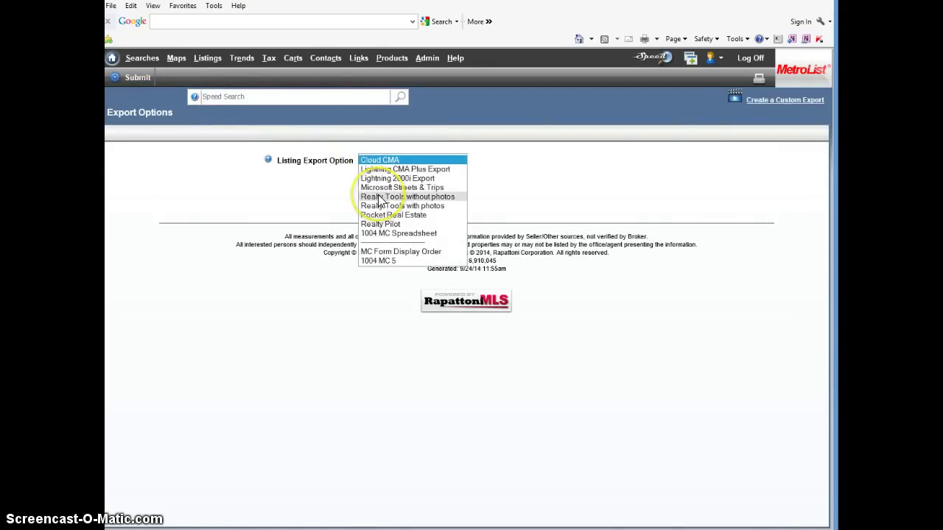
left_click(378, 197)
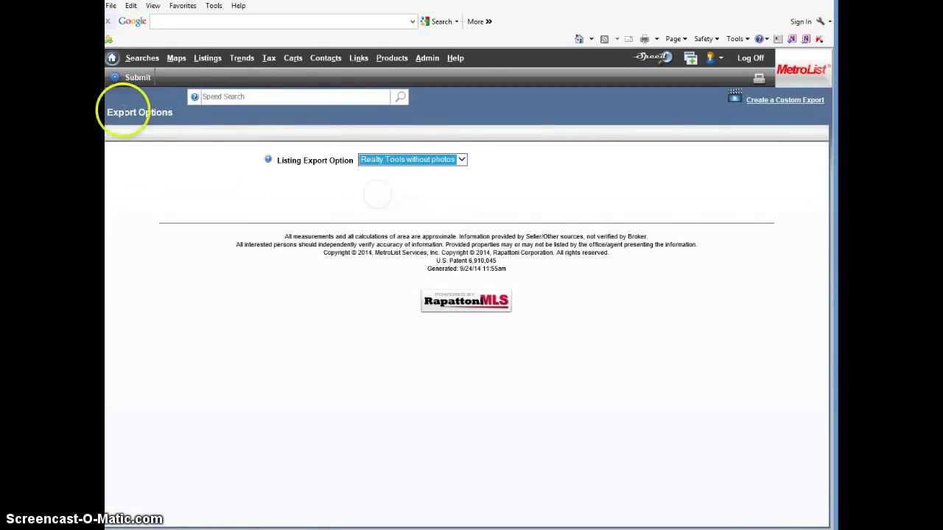
left_click(133, 78)
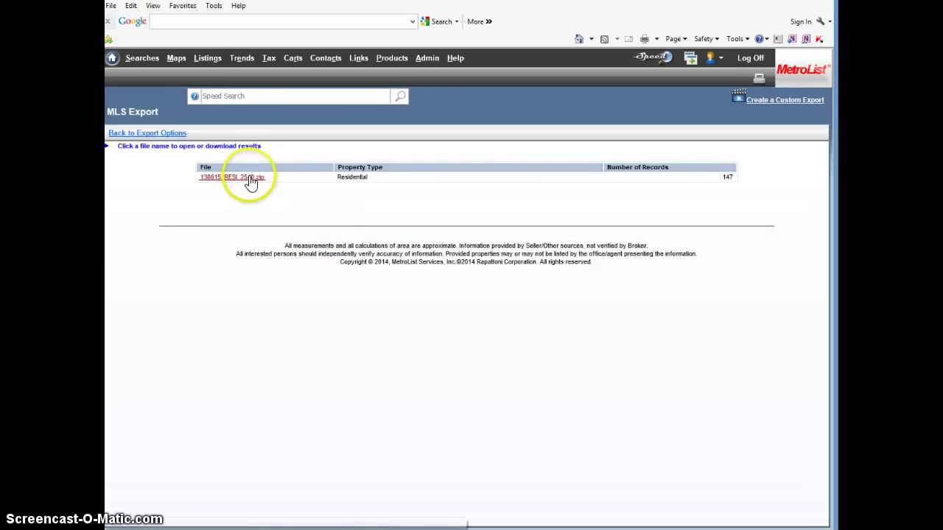
- Download 138615_RESI_2540.zip and open its Listing file in Excel
left_click(250, 179)
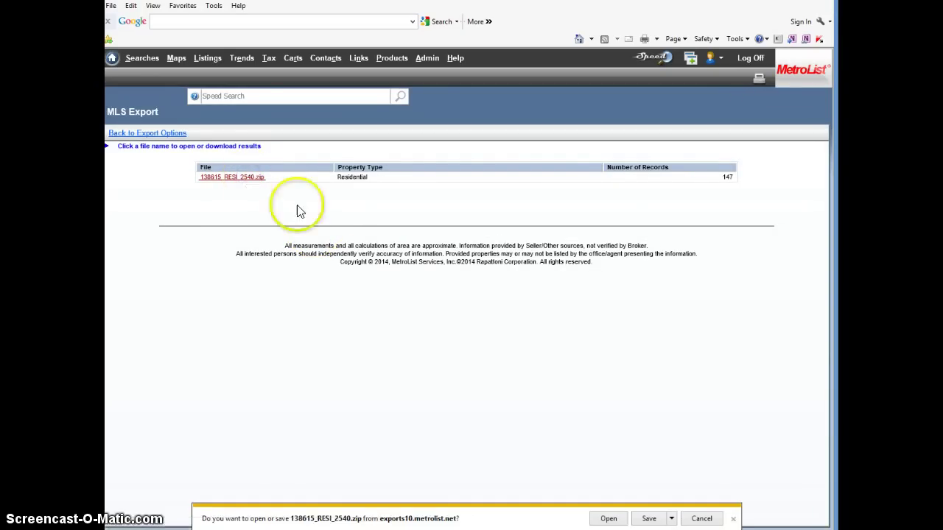
left_click(609, 520)
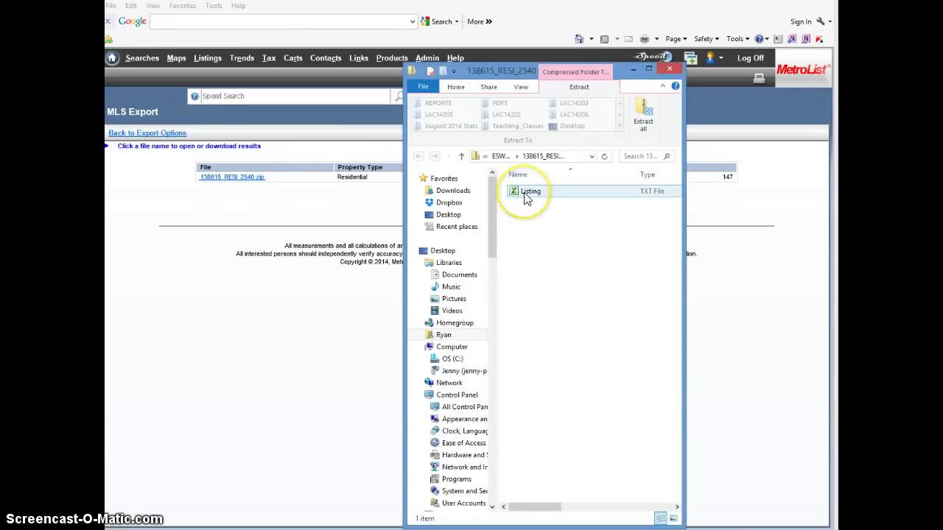
double_click(527, 193)
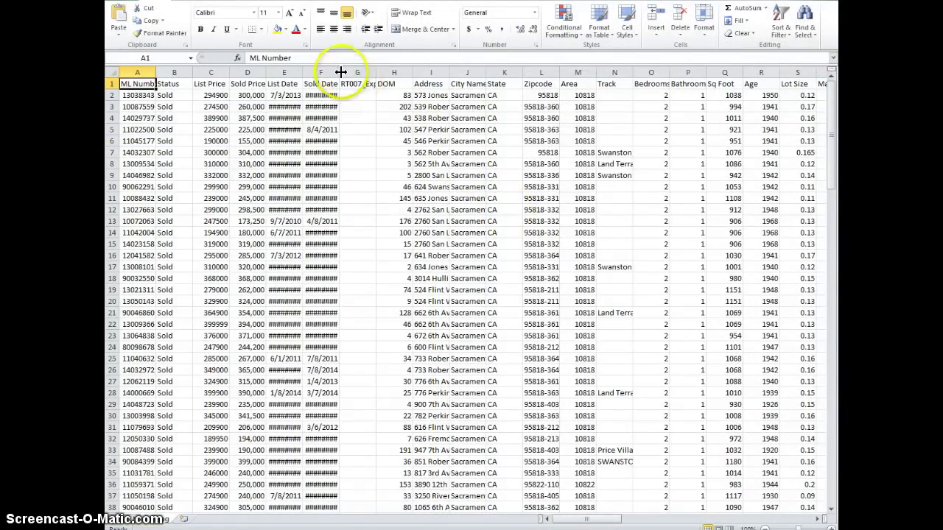
- Widen the Sold Date column and move Sold Price from column D into column G
left_click_drag(338, 72, 356, 72)
left_click(338, 97)
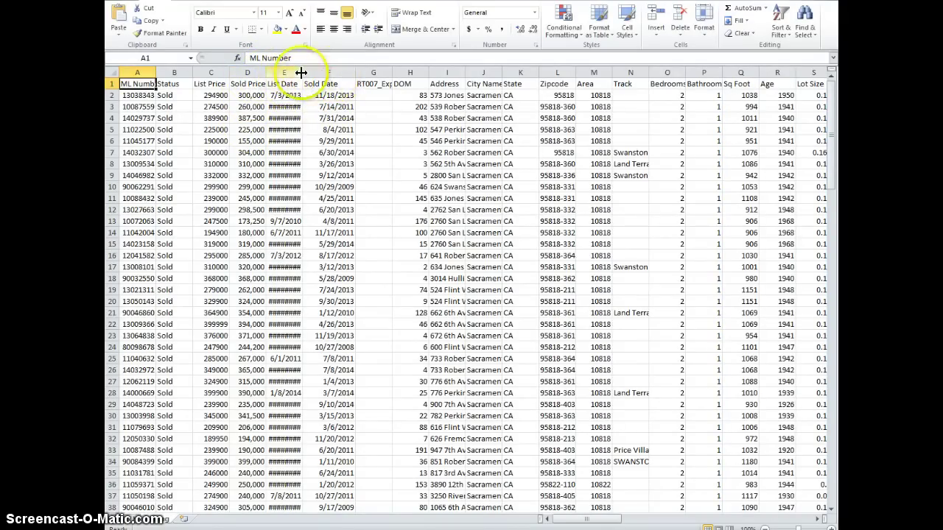
left_click(250, 72)
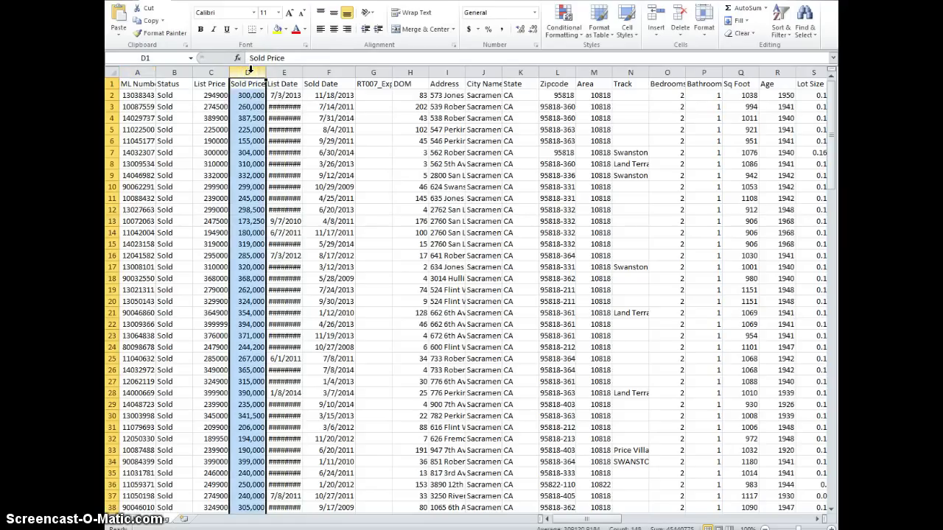
right_click(251, 71)
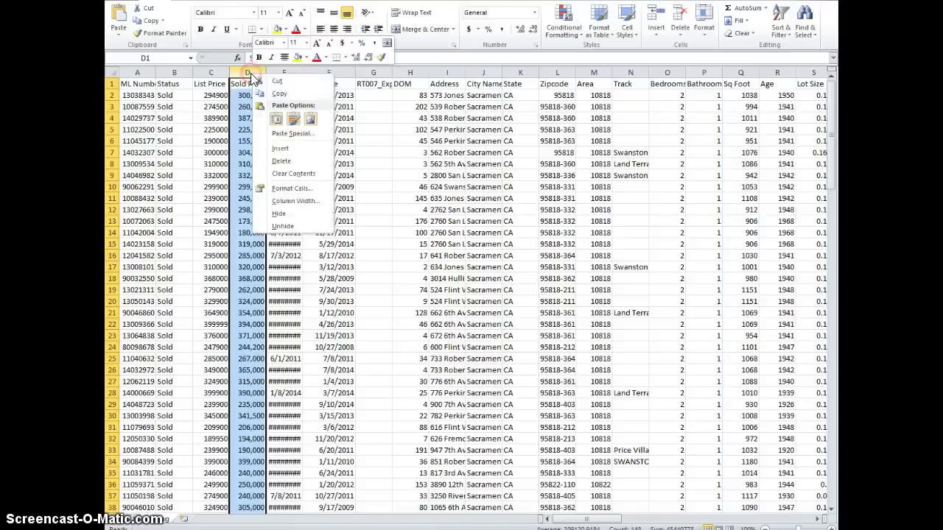
left_click(273, 80)
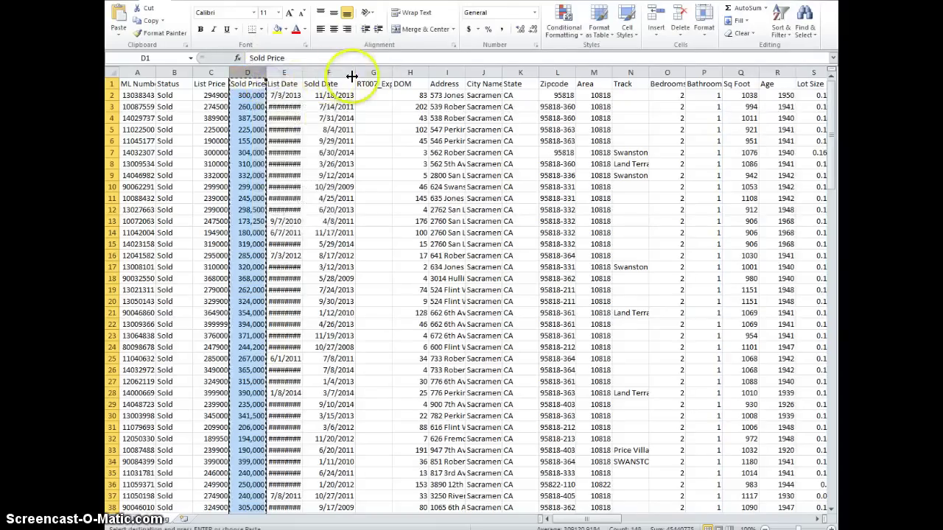
right_click(374, 71)
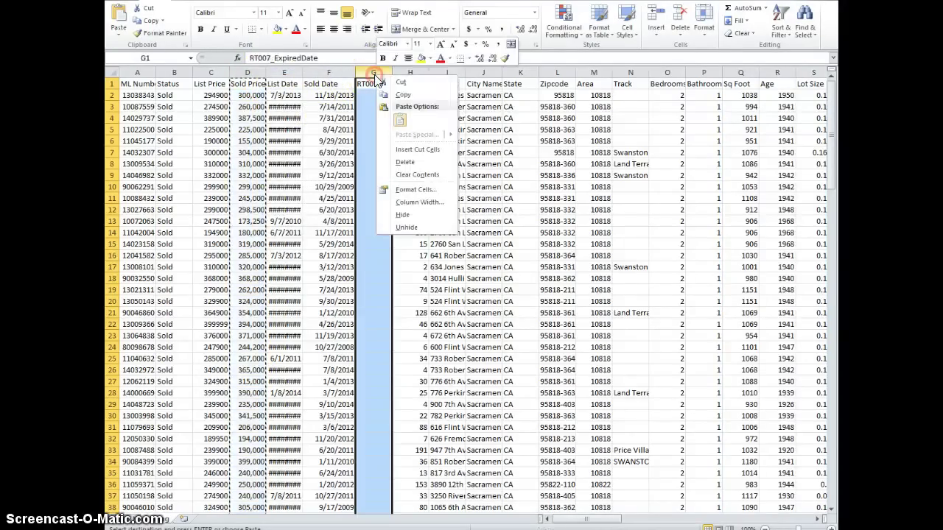
left_click(398, 123)
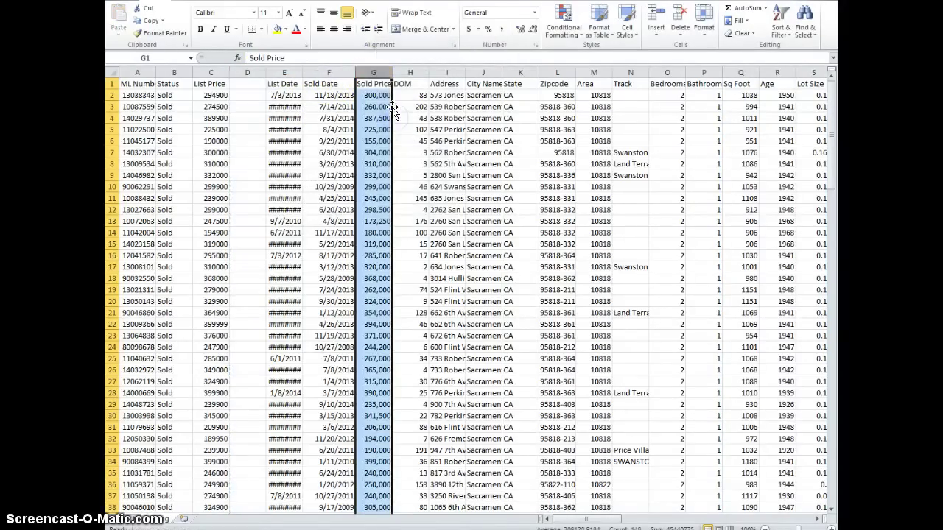
- Select the Sold Date and Sold Price columns, F:G
left_click(328, 71)
left_click(405, 107)
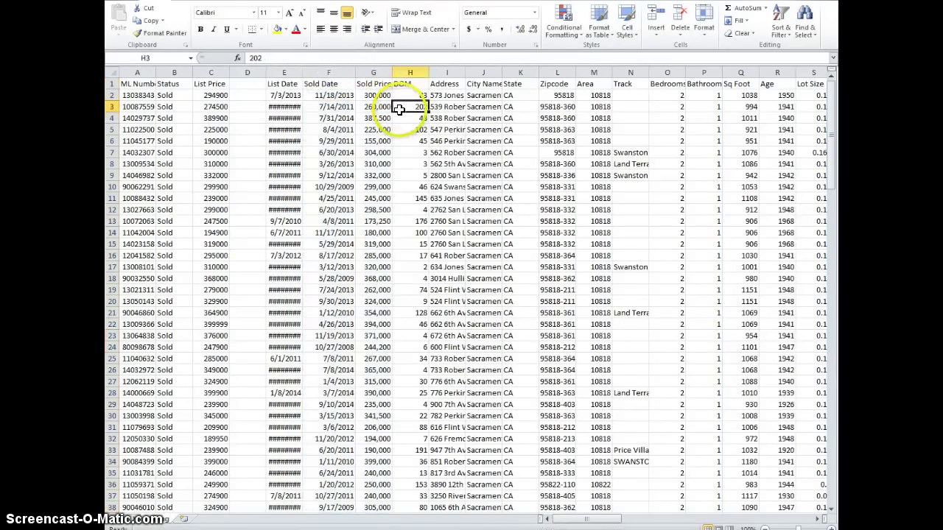
left_click(328, 72)
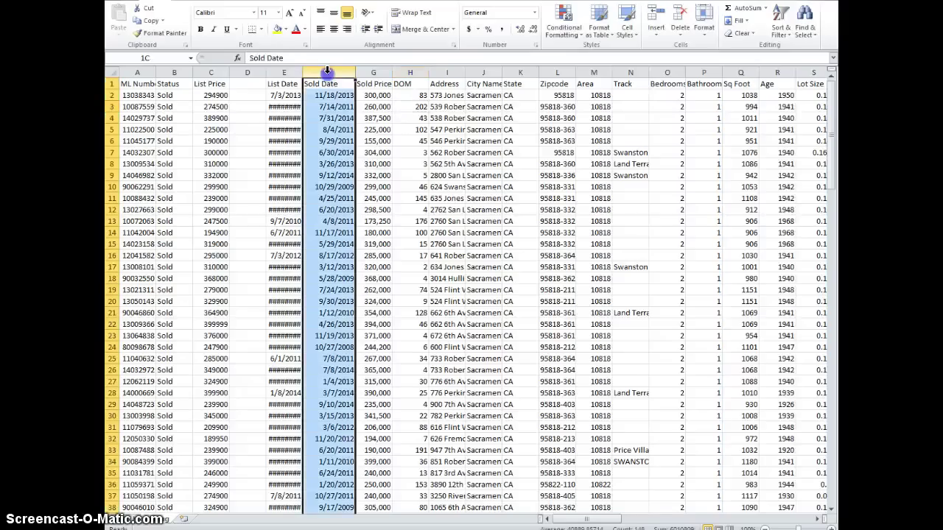
left_click_drag(350, 71, 365, 72)
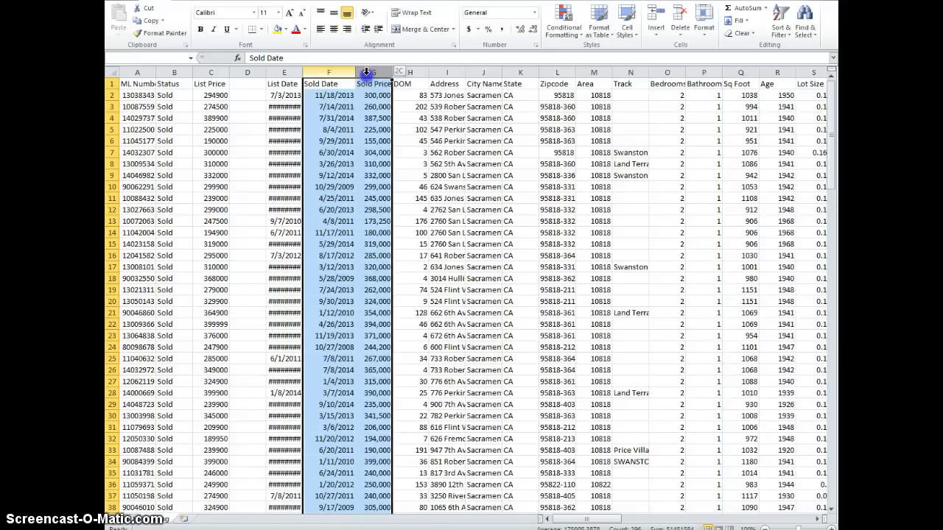
left_click_drag(366, 72, 366, 71)
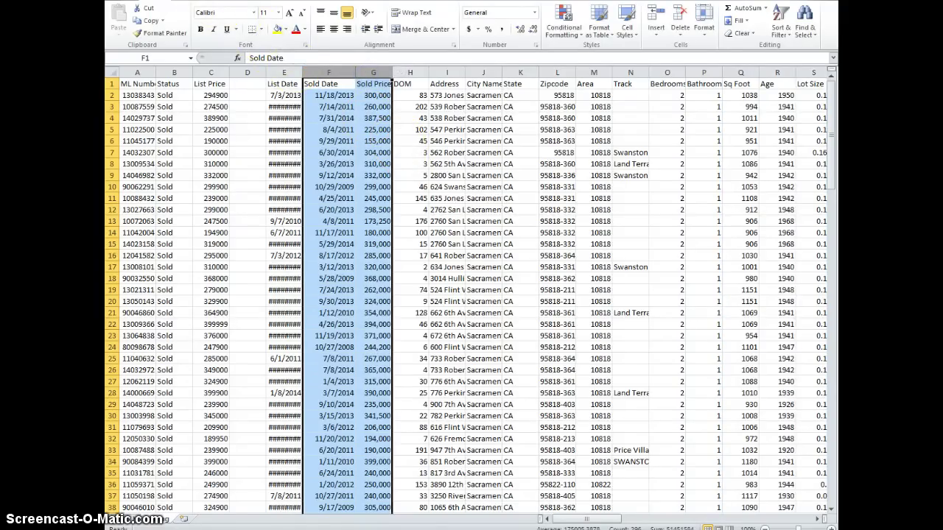
- Insert a Scatter with Only Markers chart of sold price by date and enlarge it
key("alt+n")
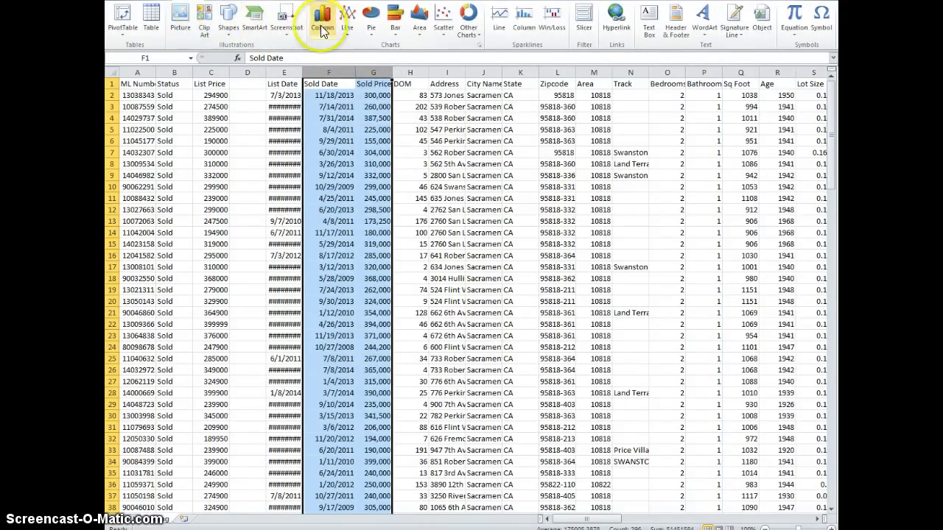
left_click(445, 22)
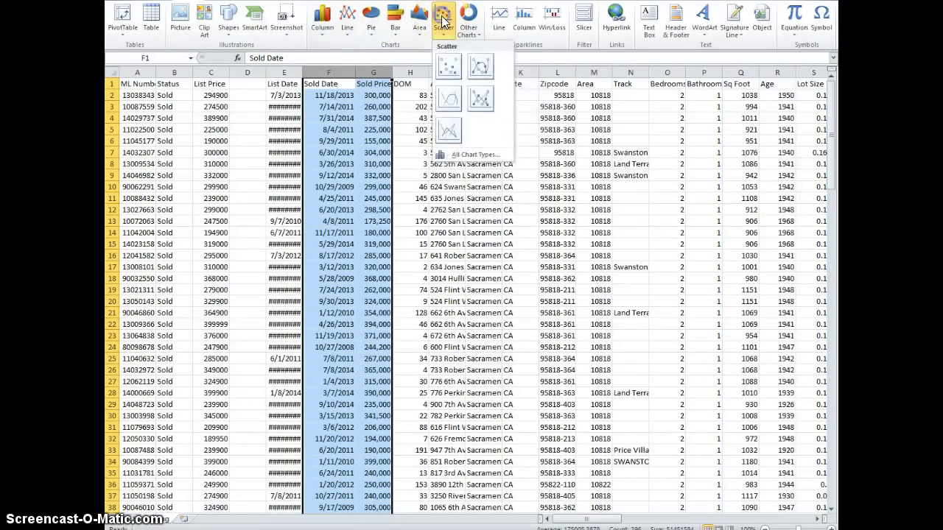
left_click(445, 67)
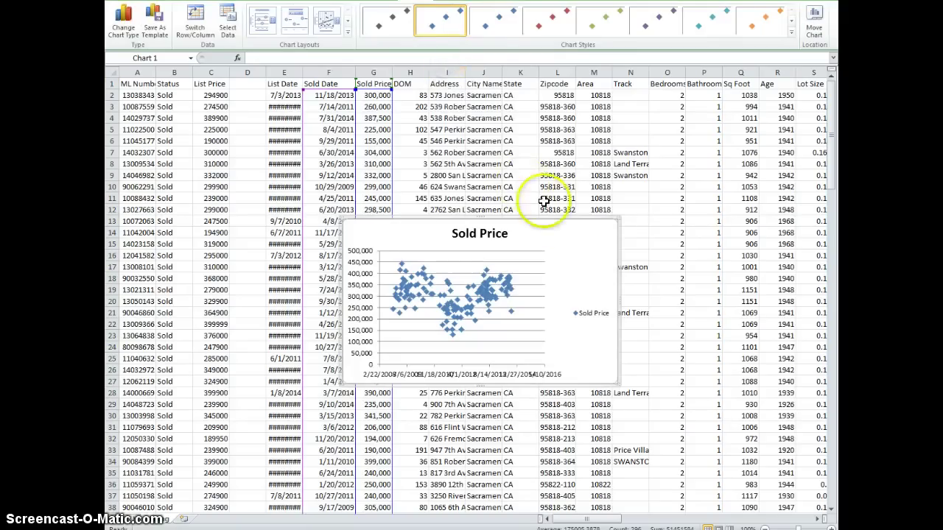
left_click_drag(618, 219, 748, 131)
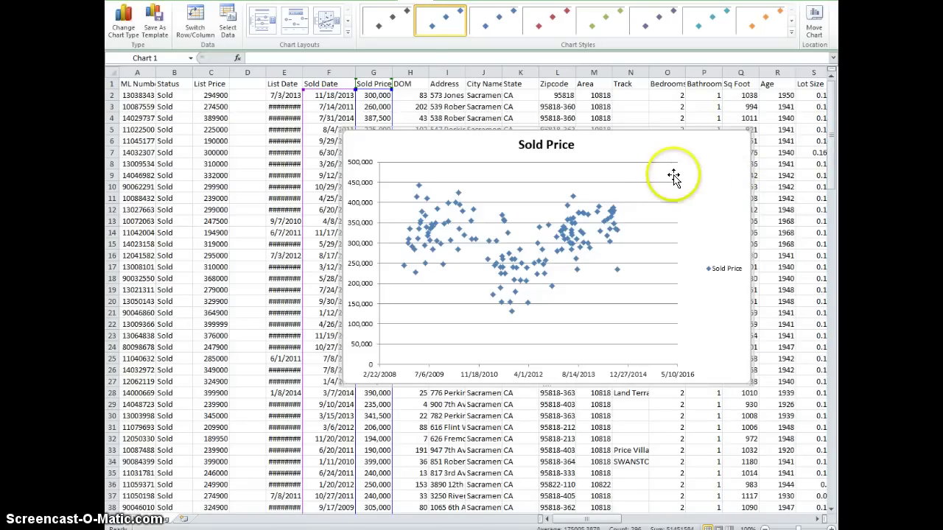
- Retitle the chart 'All Sales in Land Park: 2 bed / 1 bath & 900-1200 sq ft'
left_click(587, 158)
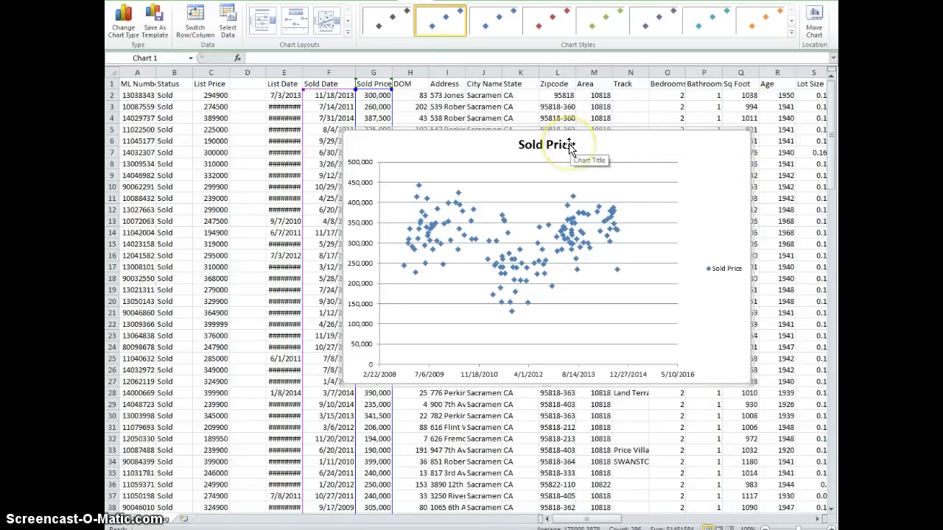
left_click(532, 145)
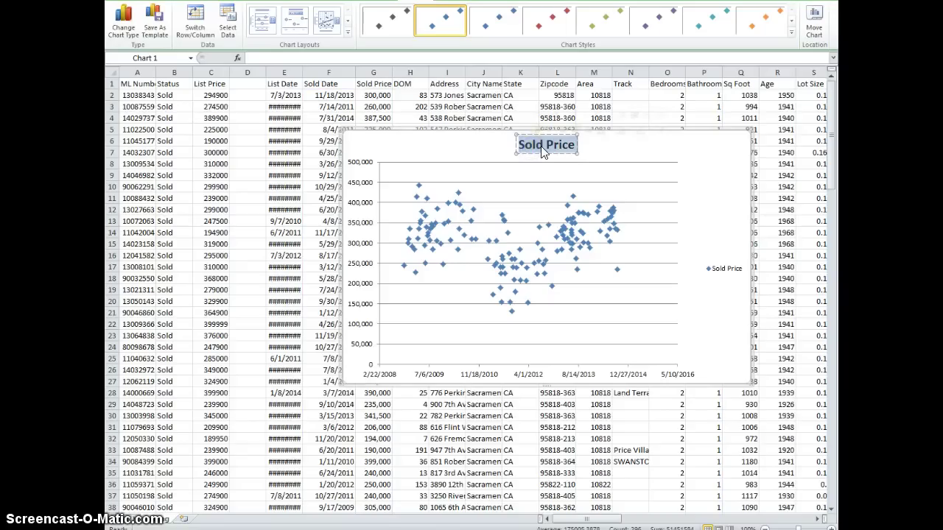
type("A")
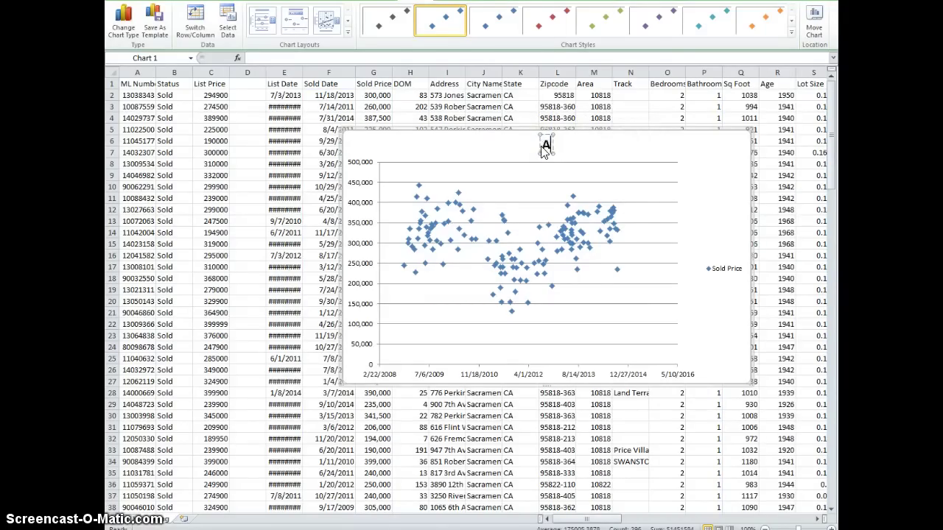
type("ll Sales in Land Park")
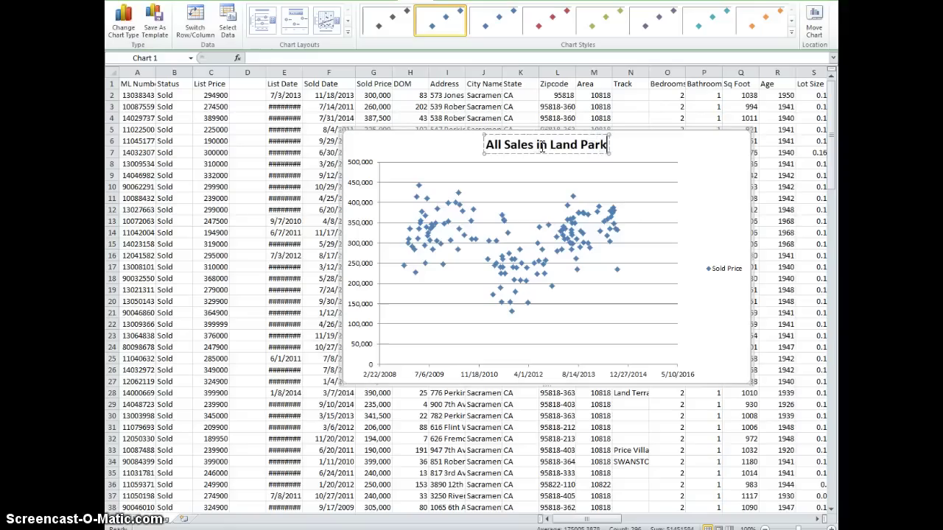
type(": 2 bed /")
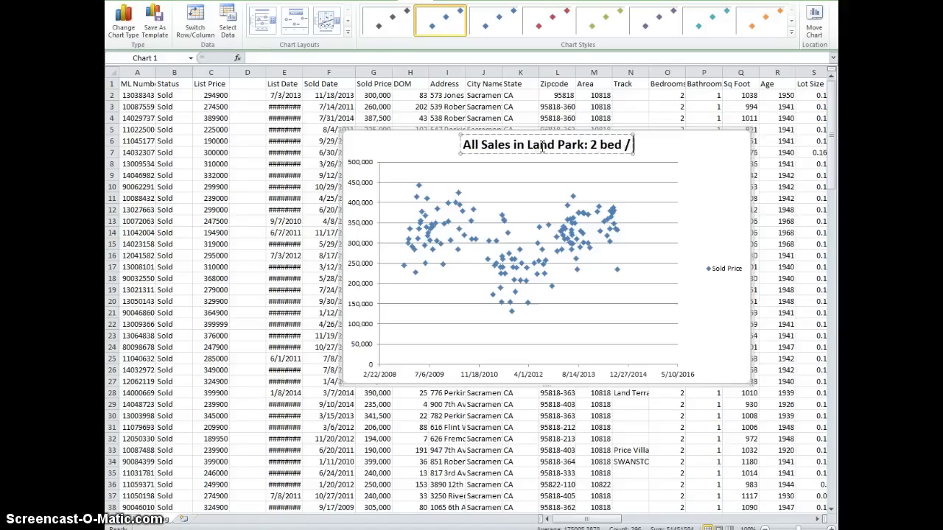
type(" 1 bath & 9")
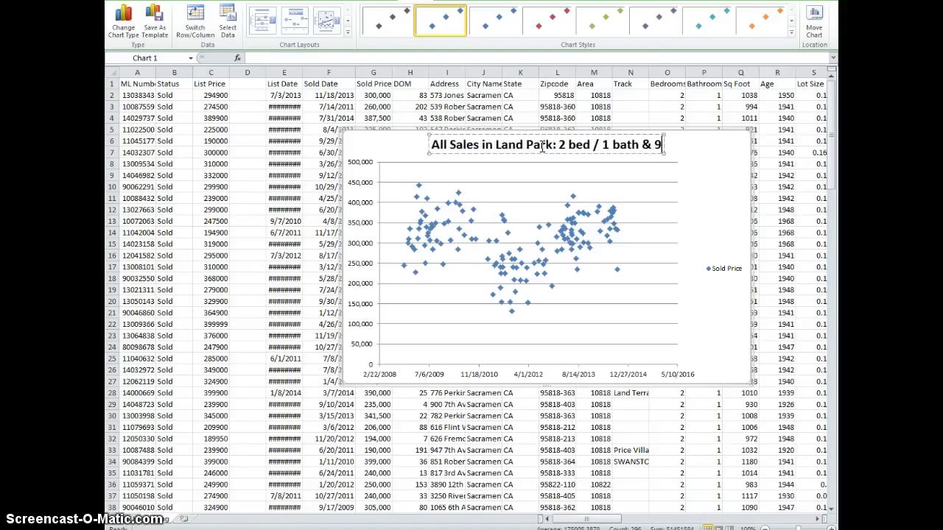
type("00-1200 sq ft")
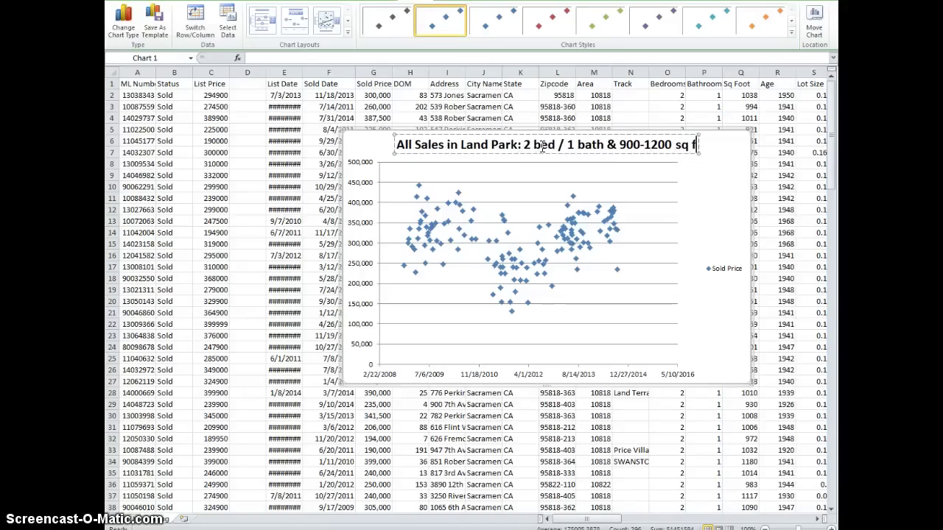
left_click(695, 200)
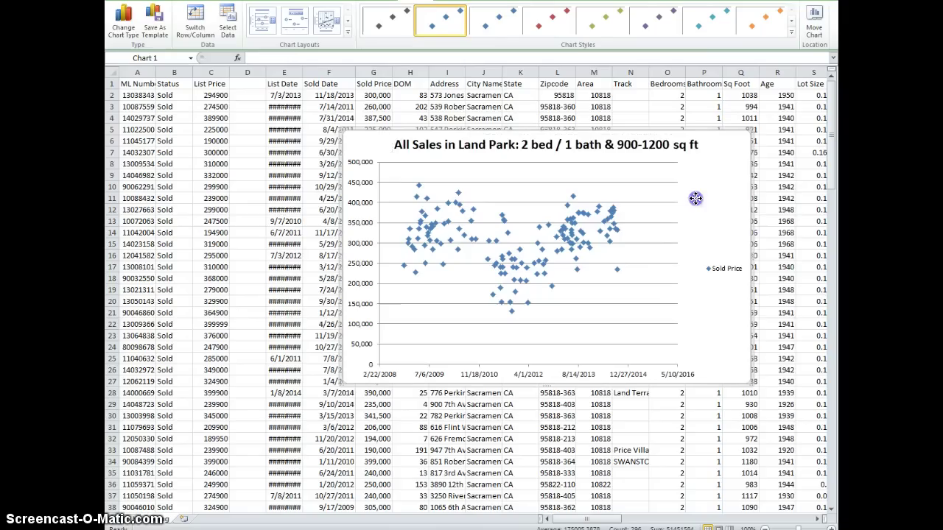
left_click(591, 168)
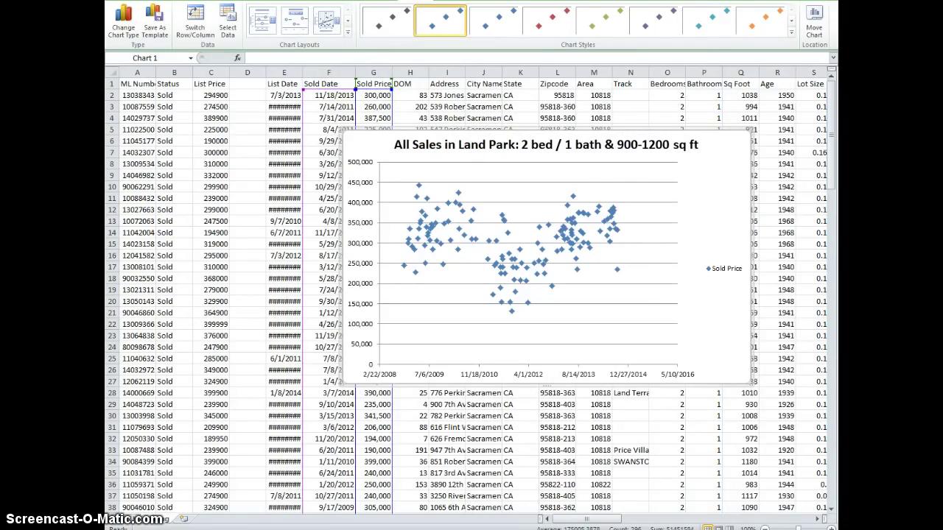
key("alt+n")
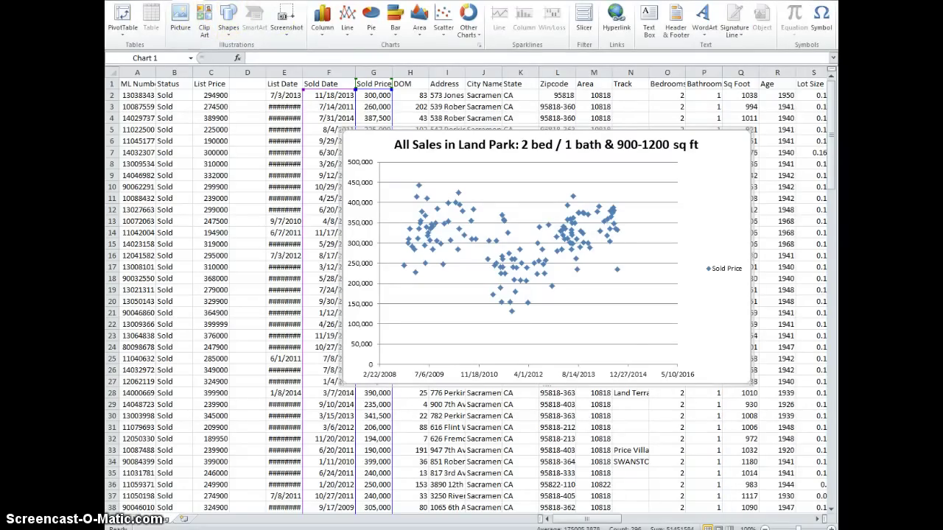
key("alt+j")
key("a")
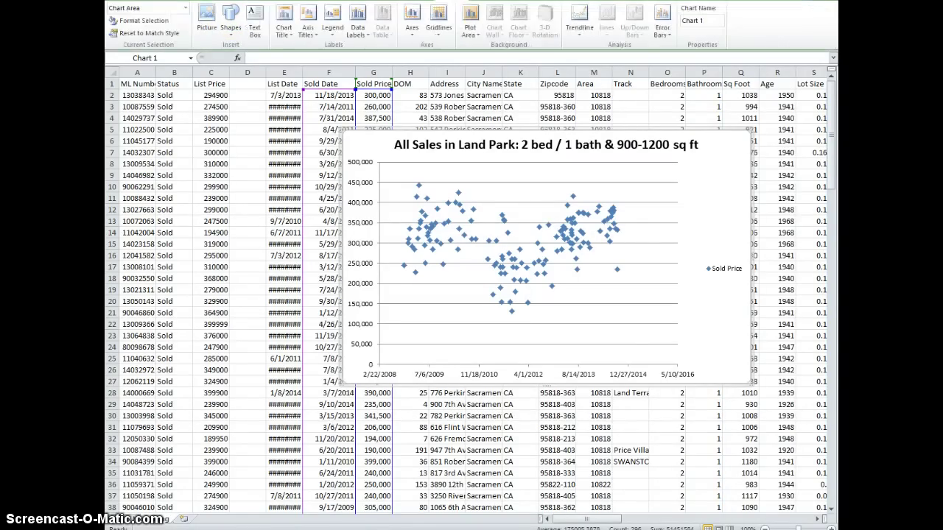
- Add a rotated vertical axis title 'Reported Price in MLS' and increase its font size
left_click(312, 37)
mouse_move(353, 59)
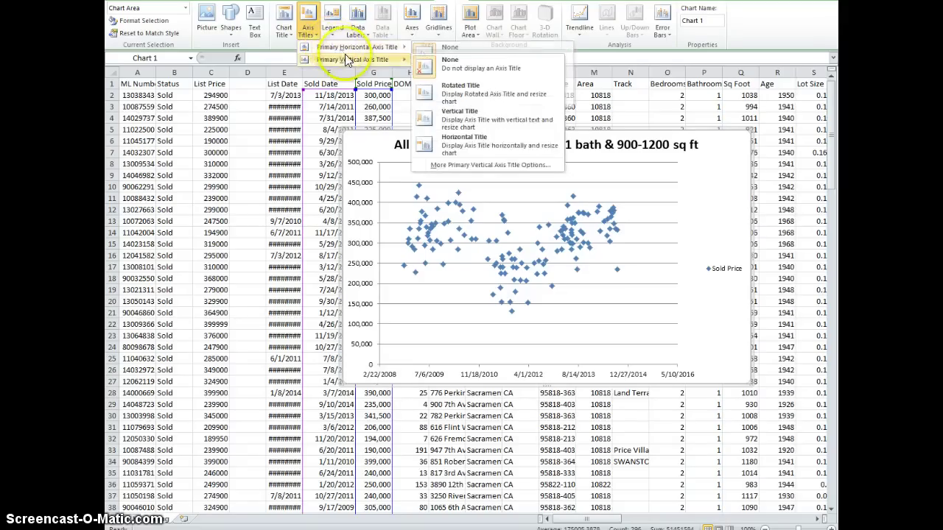
left_click(451, 92)
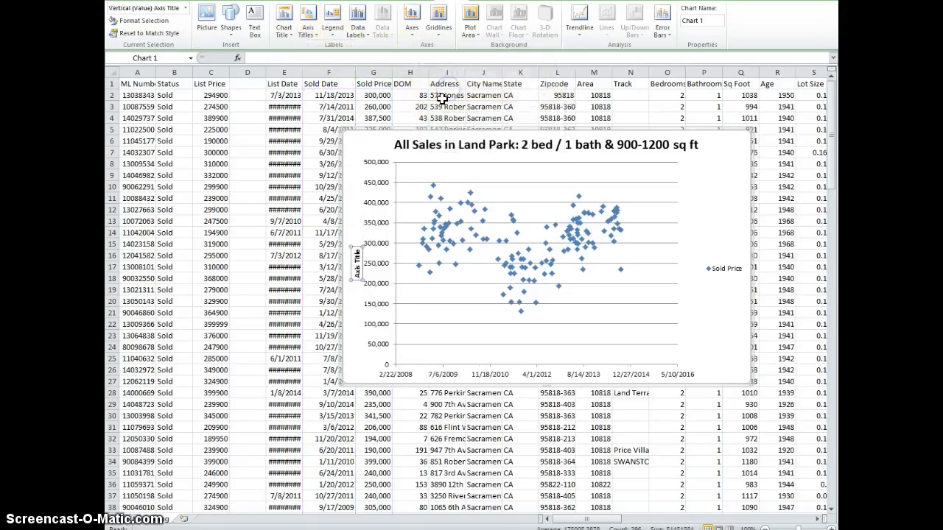
left_click(356, 269)
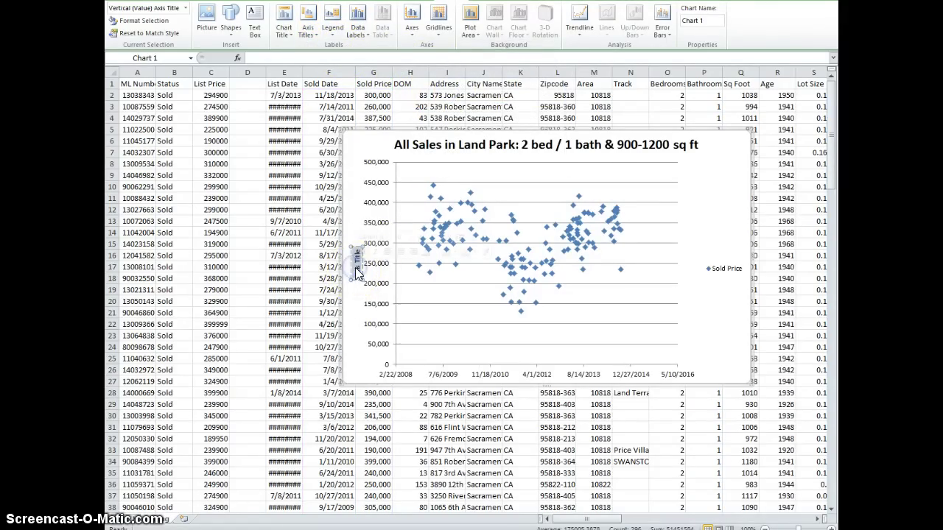
type("Sold Price")
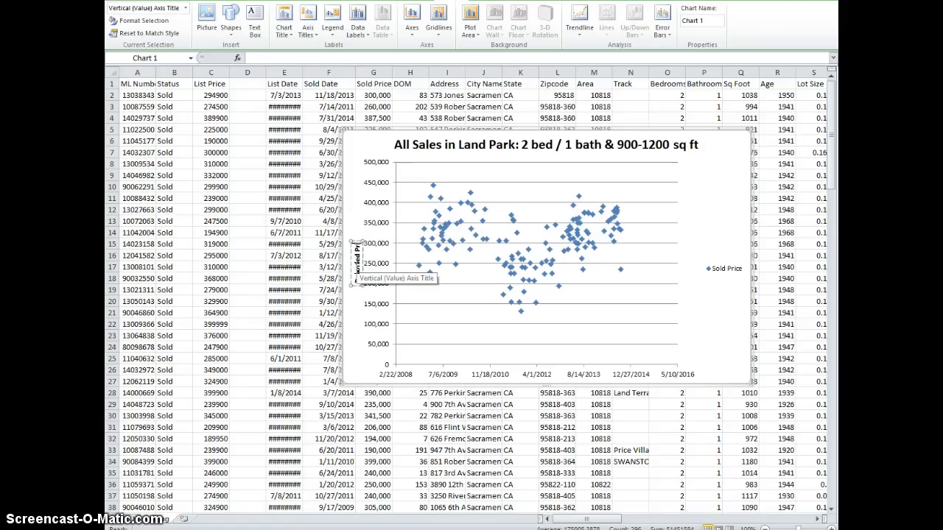
type(" in MLS")
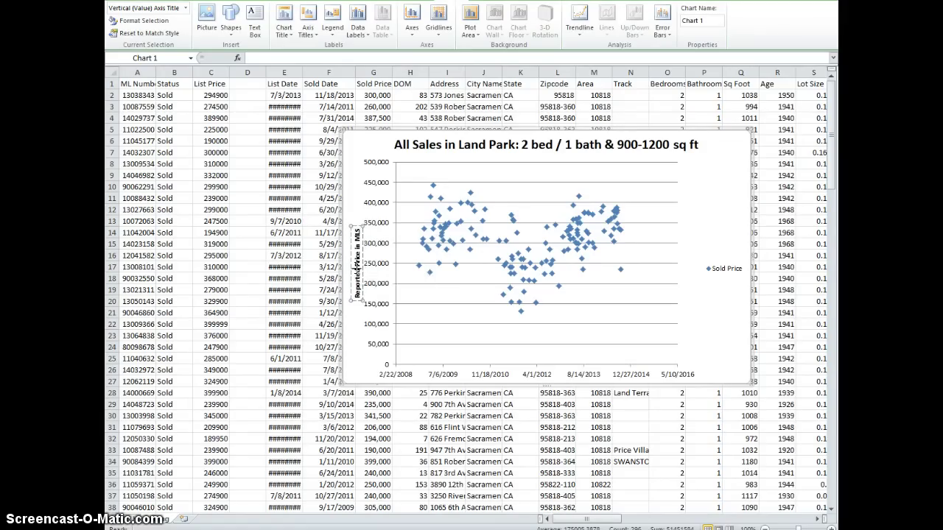
left_click(358, 271)
left_click(411, 237)
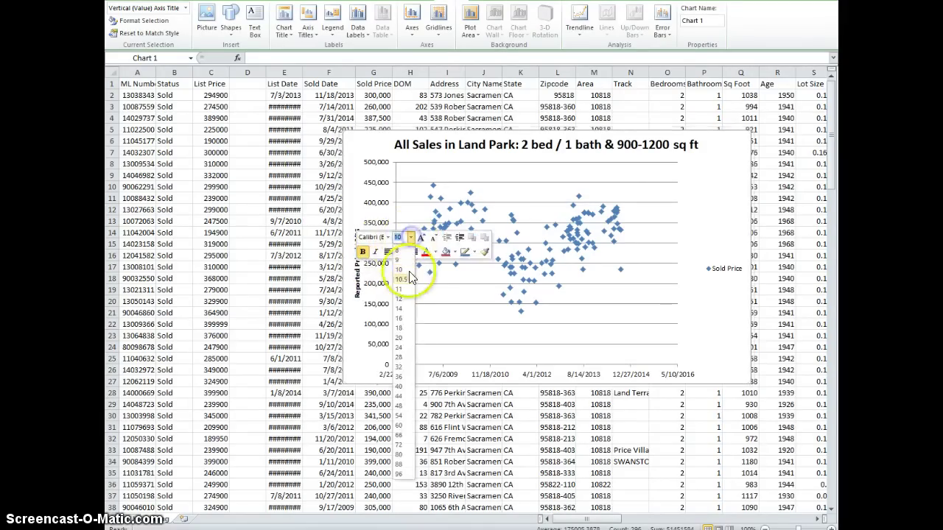
left_click(404, 312)
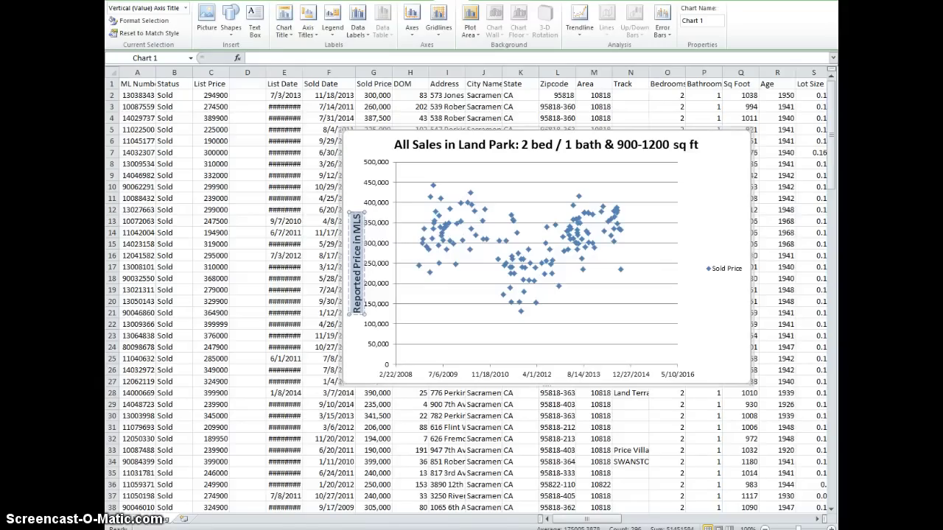
left_click(312, 39)
mouse_move(340, 48)
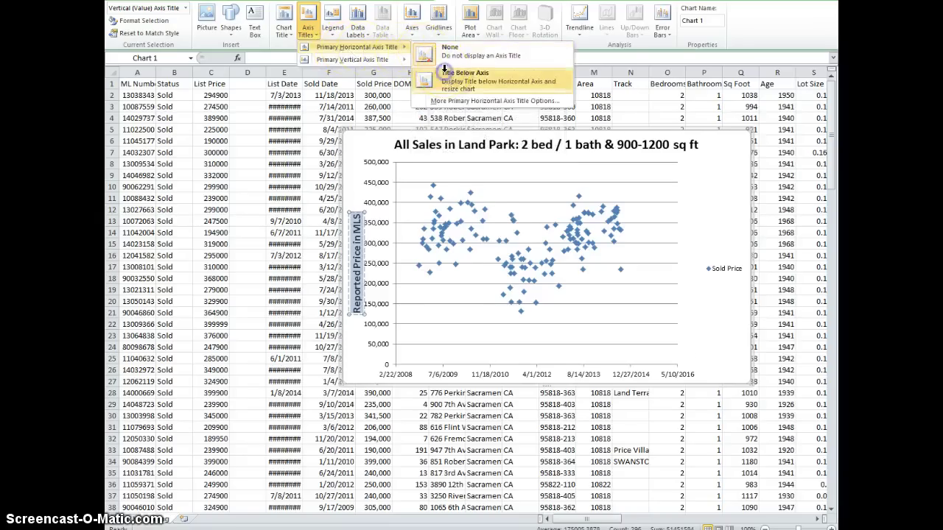
left_click(465, 77)
triple_click(538, 370)
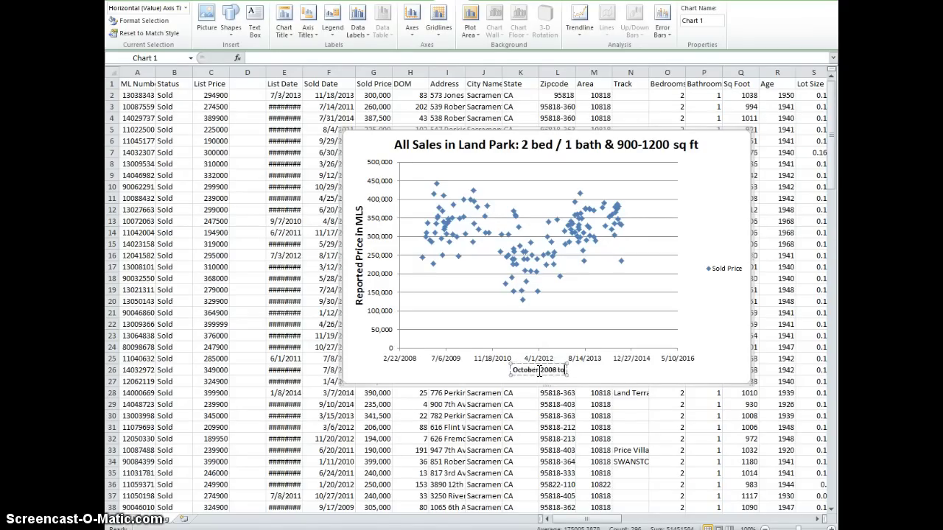
type("er 2014")
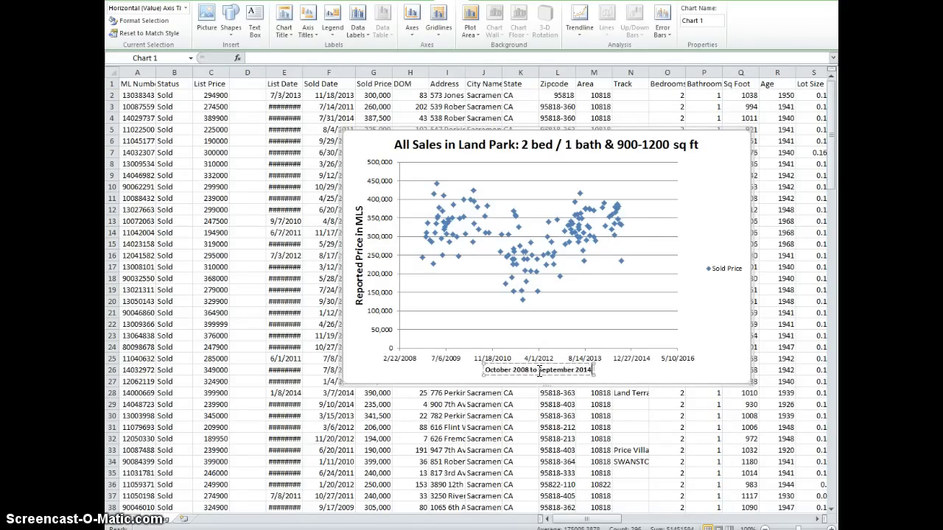
key("Return")
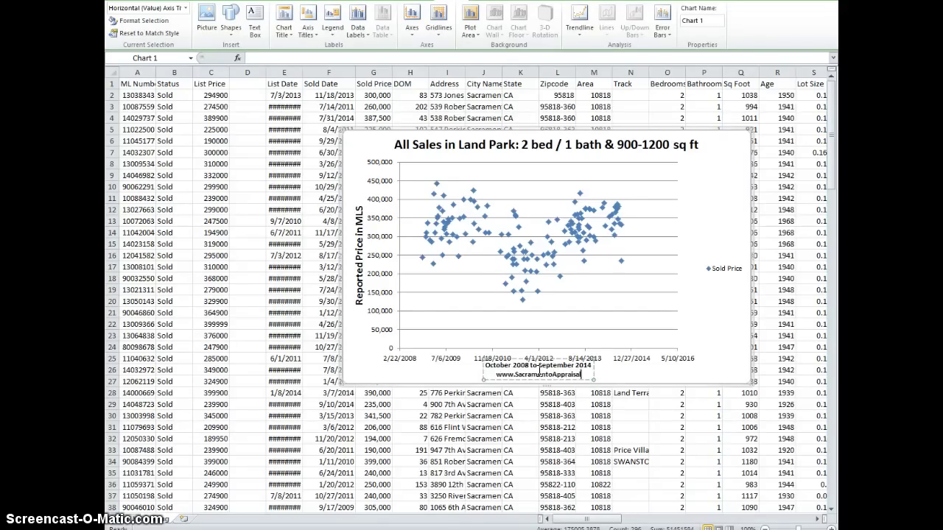
type("www.SacramentoAppraisalBlog.com")
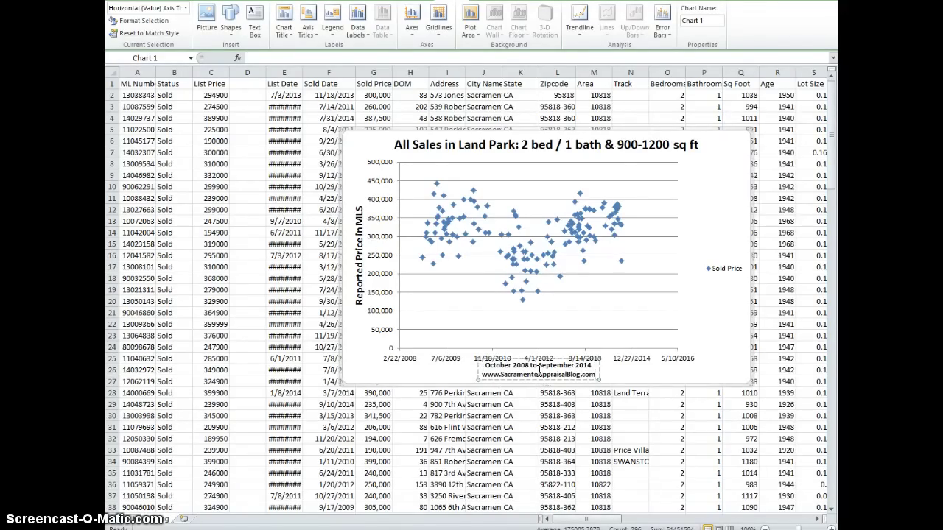
- Set the date-range line of the axis title to 14 point
left_click_drag(595, 376, 483, 364)
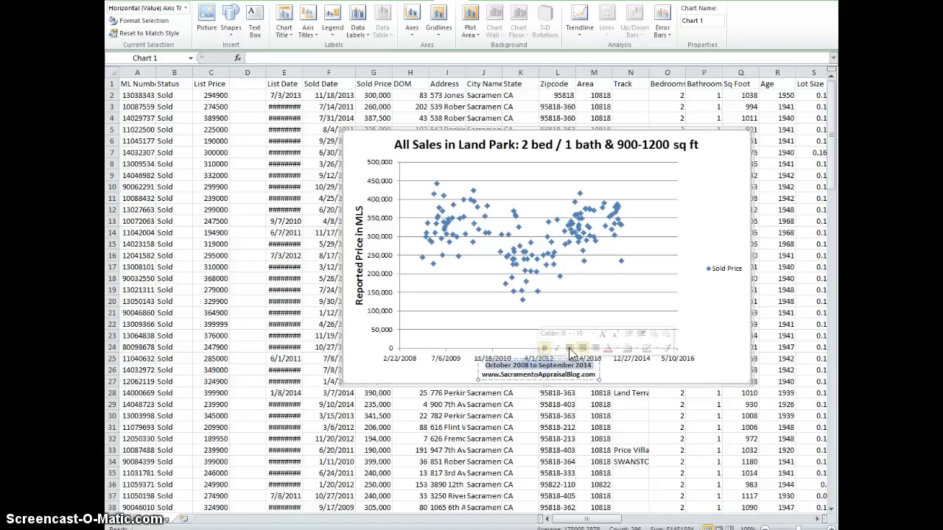
left_click(594, 333)
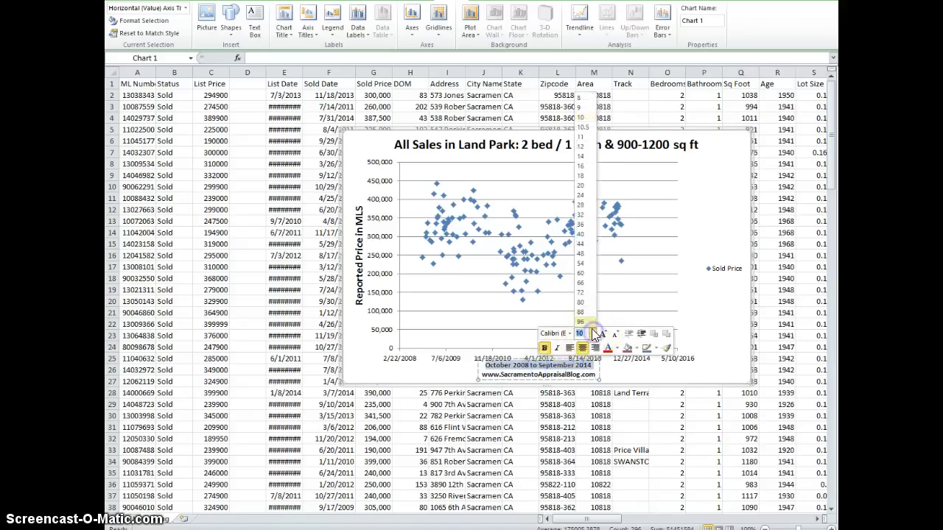
left_click(583, 157)
left_click(646, 374)
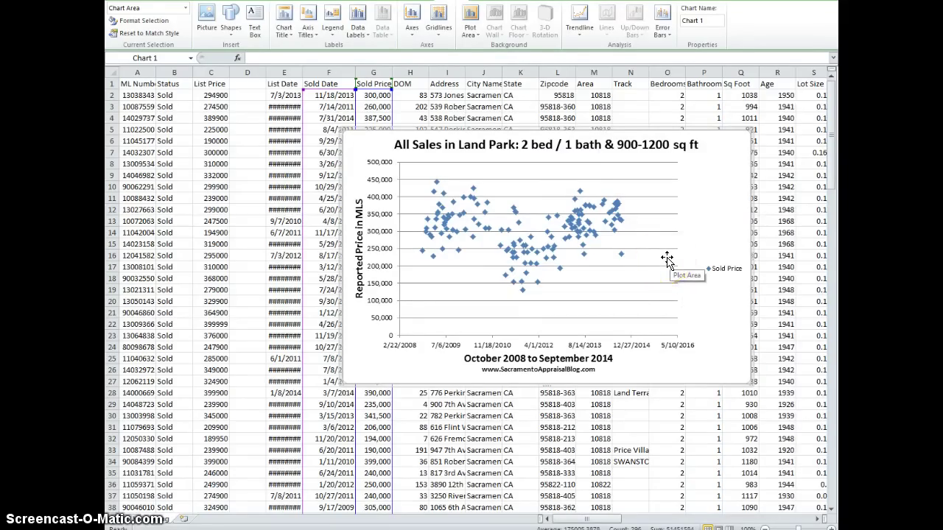
- Stretch the plot area rightward and drag the Sold Price legend into its lower-right corner
left_click(667, 259)
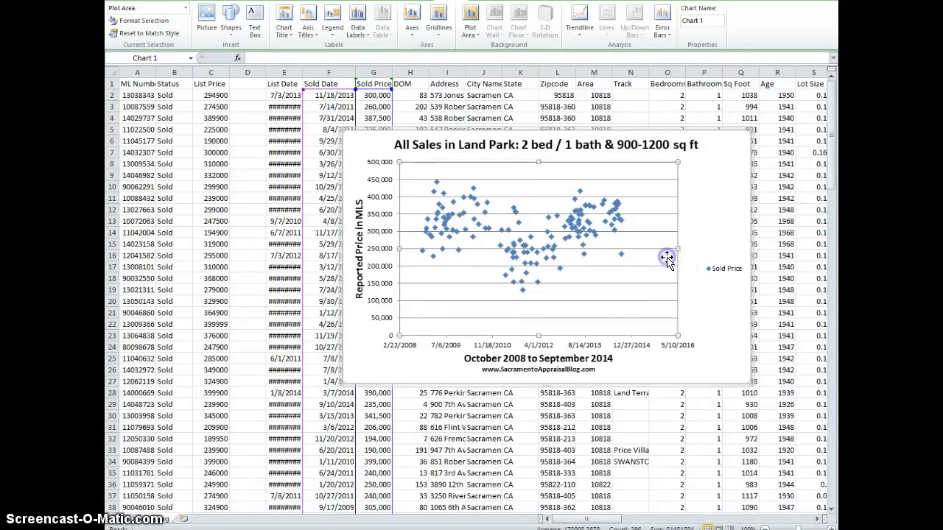
left_click_drag(667, 260, 734, 246)
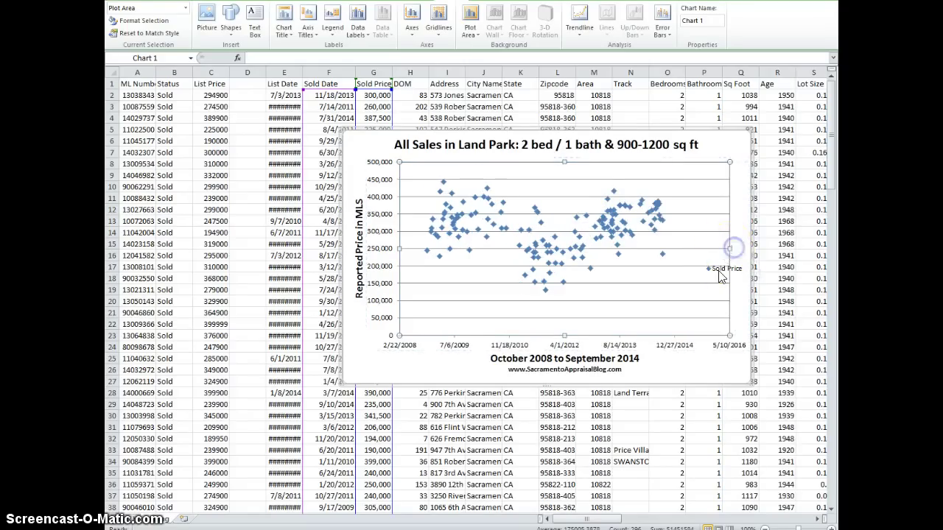
left_click(711, 269)
left_click_drag(713, 272, 685, 315)
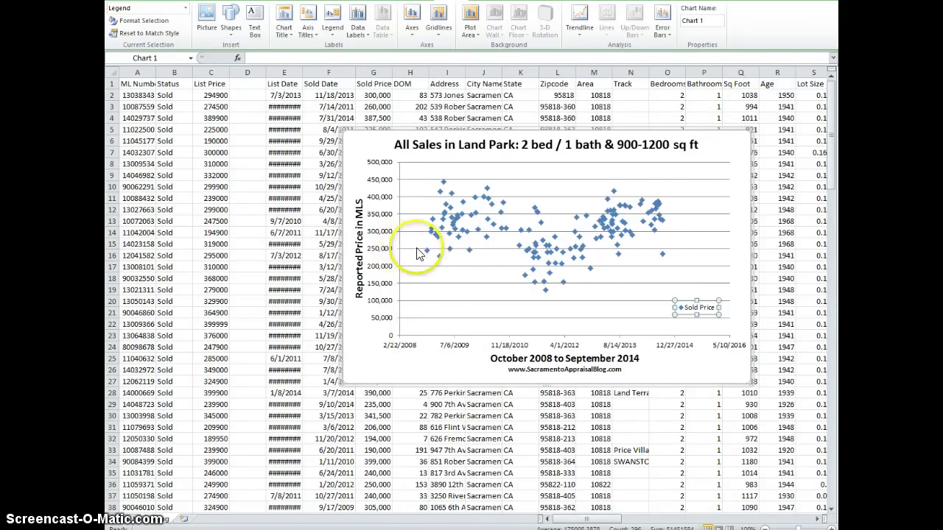
- Fix the date axis minimum at 39645 and maximum at 42000
left_click(522, 346)
double_click(524, 348)
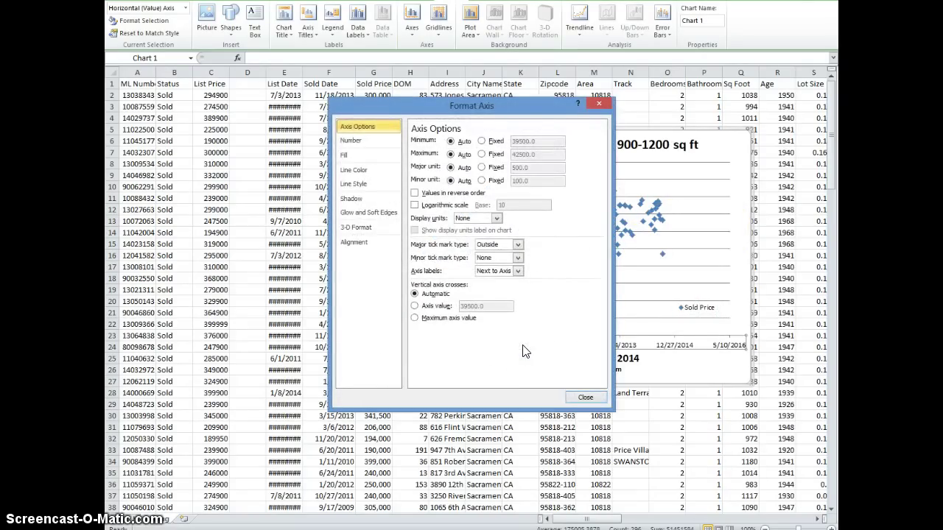
left_click(481, 141)
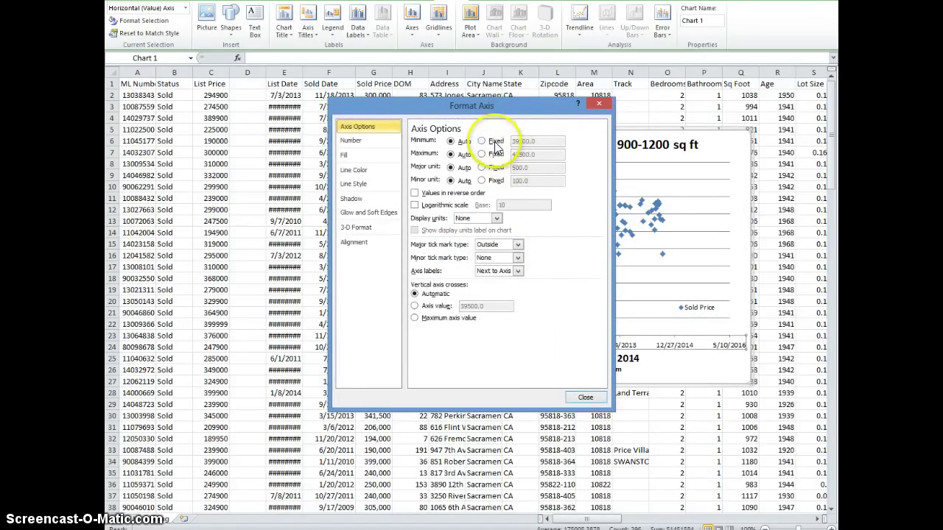
left_click(530, 141)
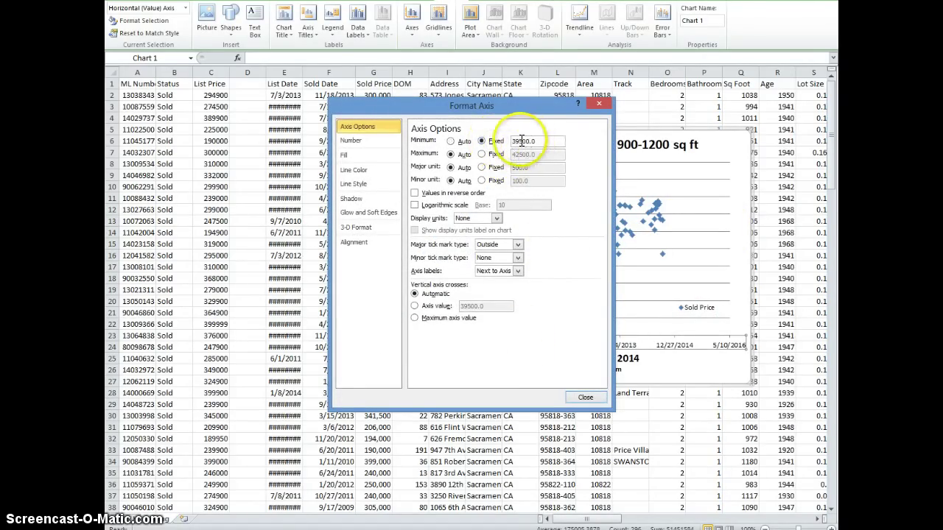
left_click_drag(528, 140, 514, 141)
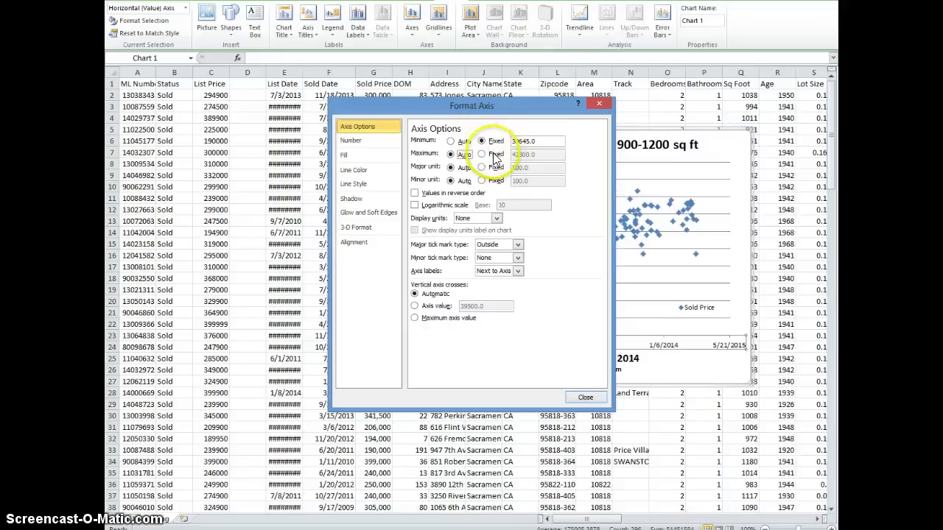
left_click(494, 155)
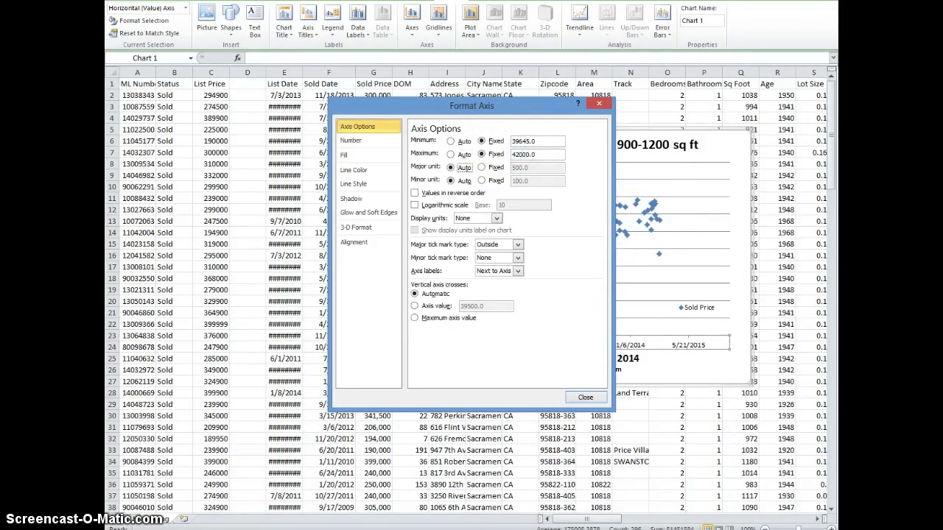
- Fix the date axis major unit at 365 days
left_click_drag(532, 112, 288, 134)
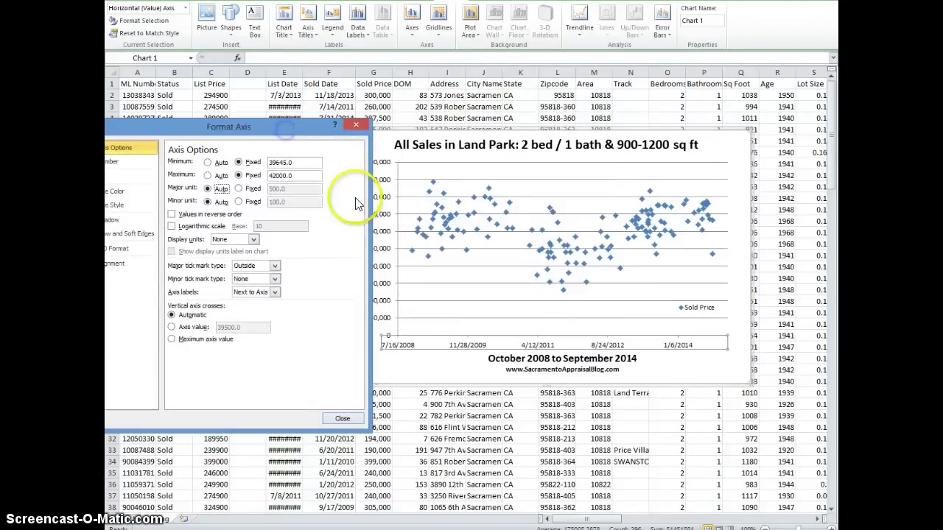
left_click(238, 188)
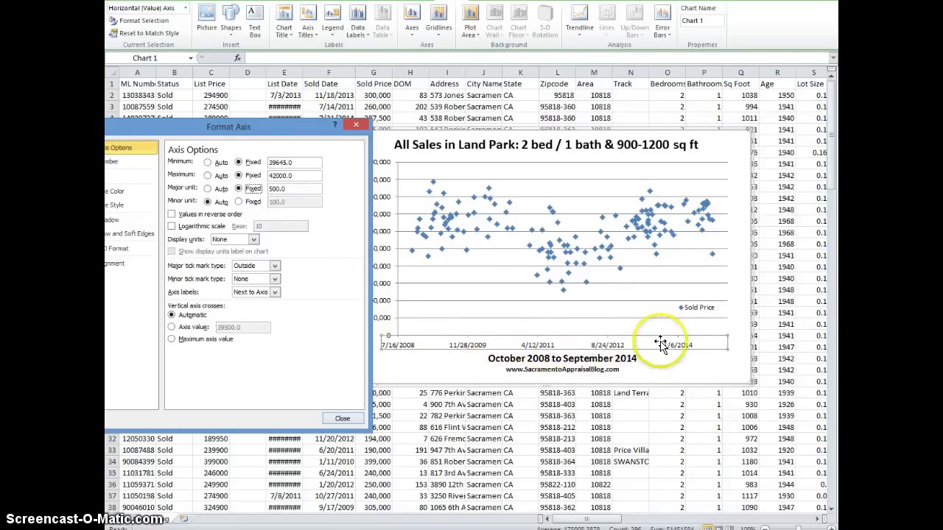
left_click(254, 190)
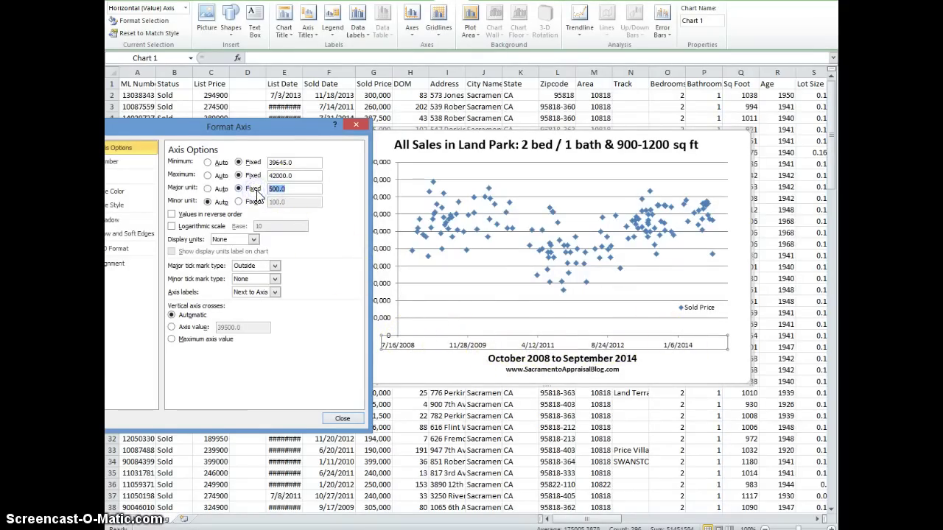
type("365")
key("Tab")
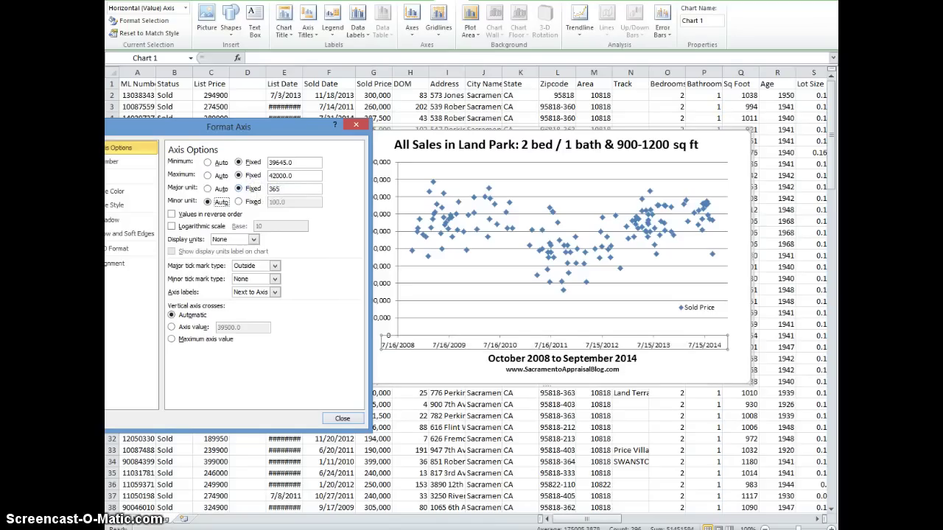
left_click(352, 125)
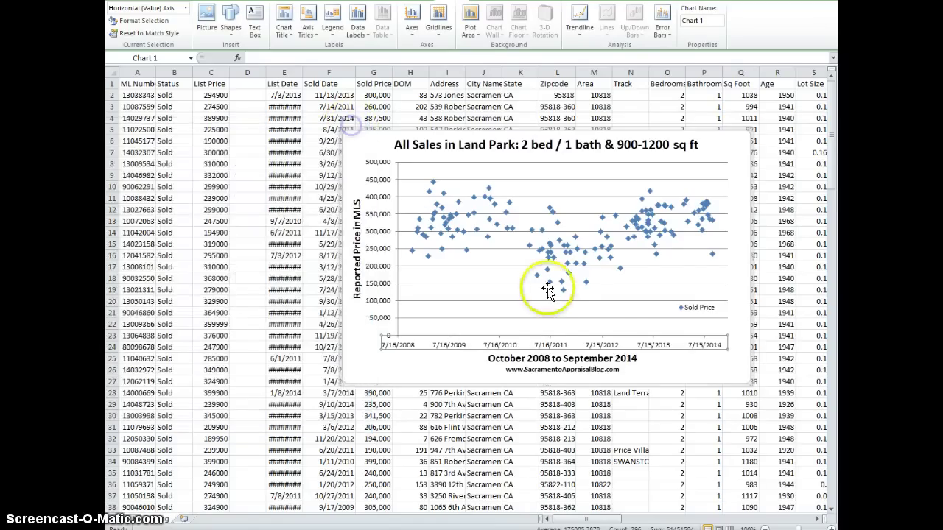
- Add major and then minor vertical gridlines from the date axis's context menu
right_click(649, 352)
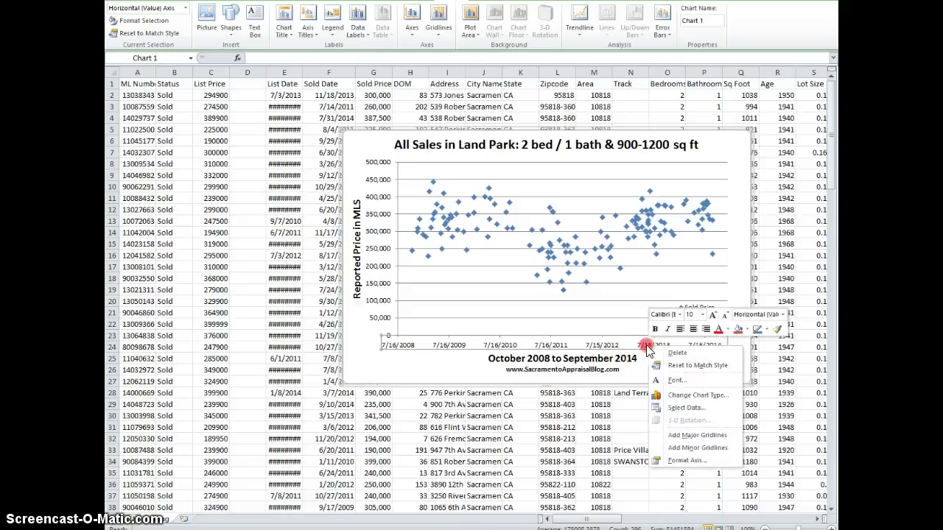
left_click(682, 434)
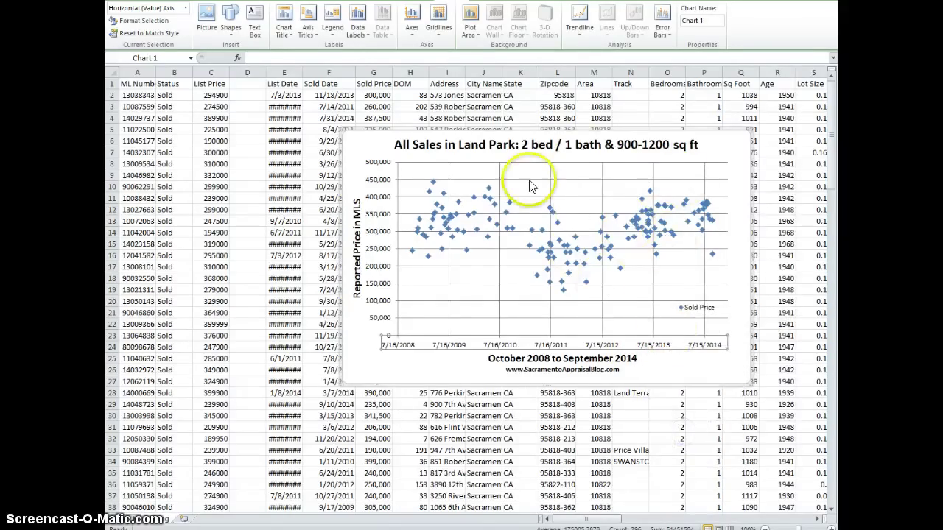
right_click(661, 350)
left_click(695, 435)
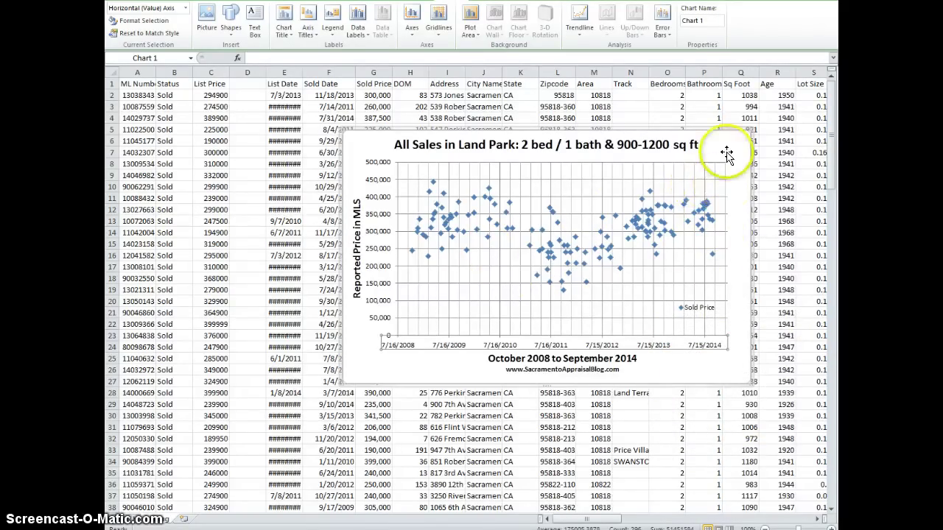
- Give the chart's plot area a solid fill at 84% transparency
left_click(700, 174)
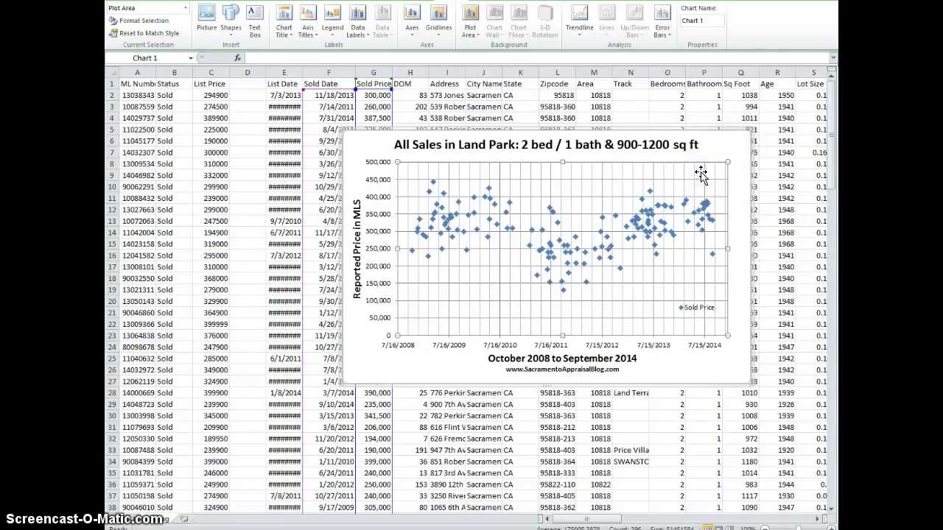
right_click(700, 175)
left_click(732, 250)
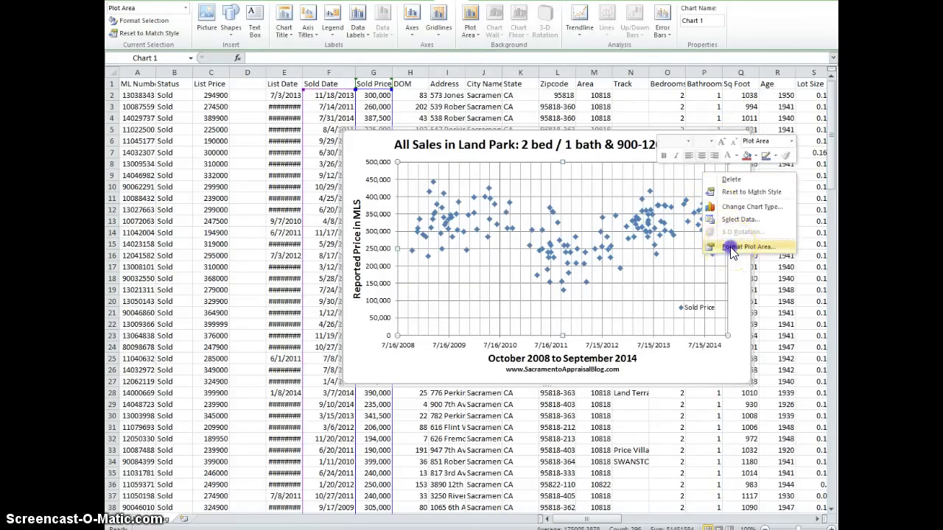
left_click_drag(235, 124, 322, 132)
left_click(246, 174)
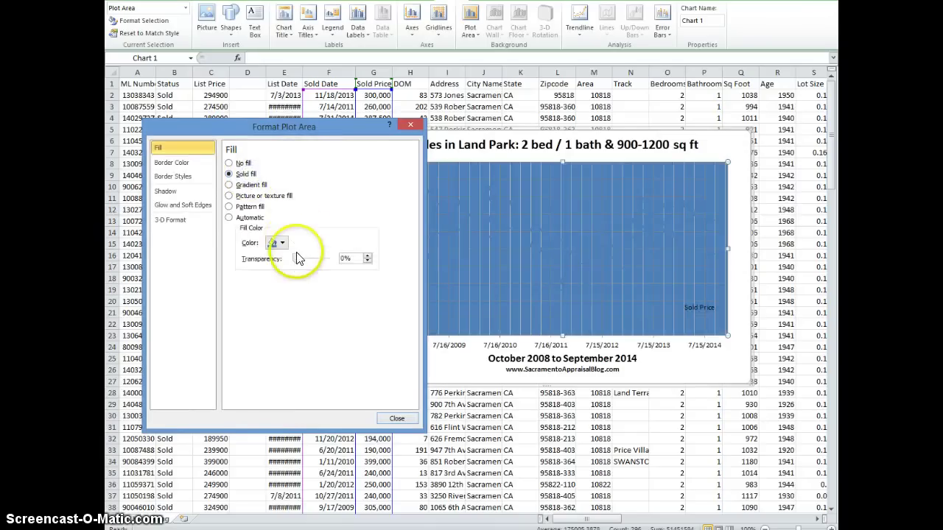
left_click_drag(295, 259, 321, 259)
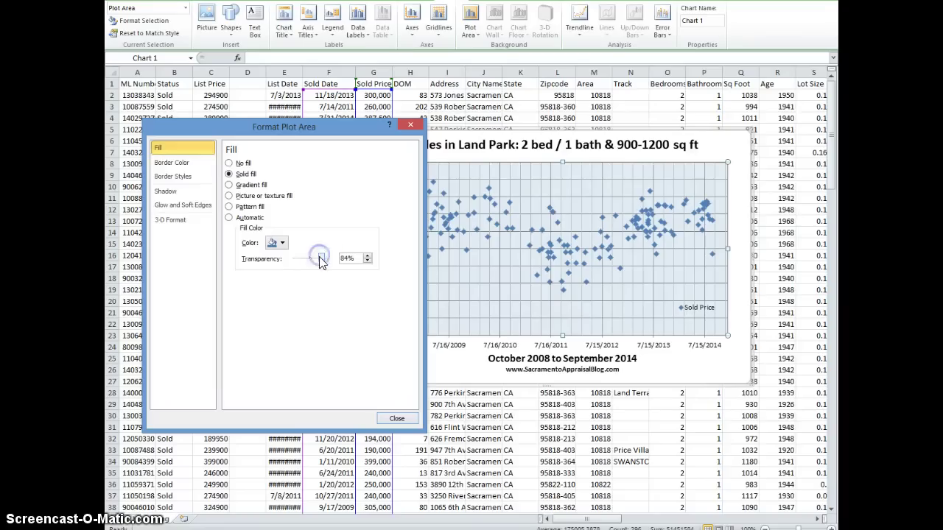
left_click(397, 419)
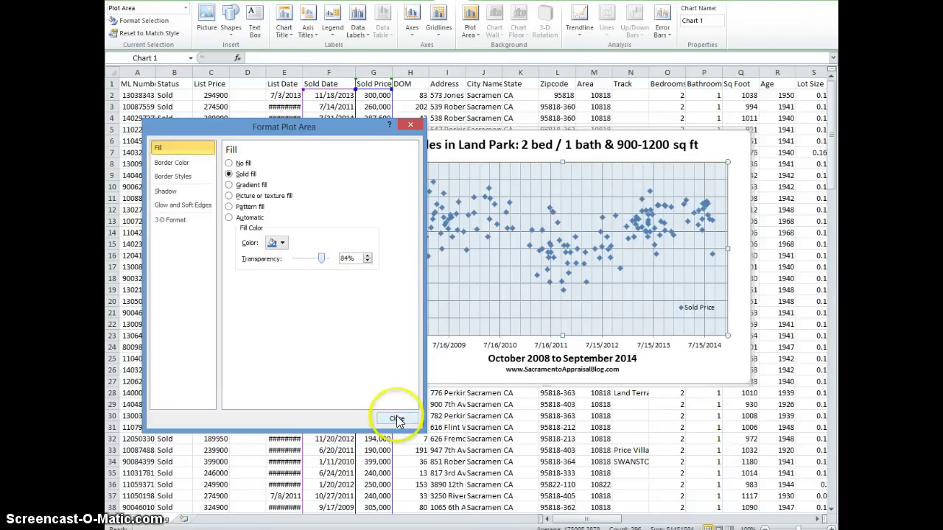
- Keep the plot area's solid fill and add a solid border line around it
right_click(577, 188)
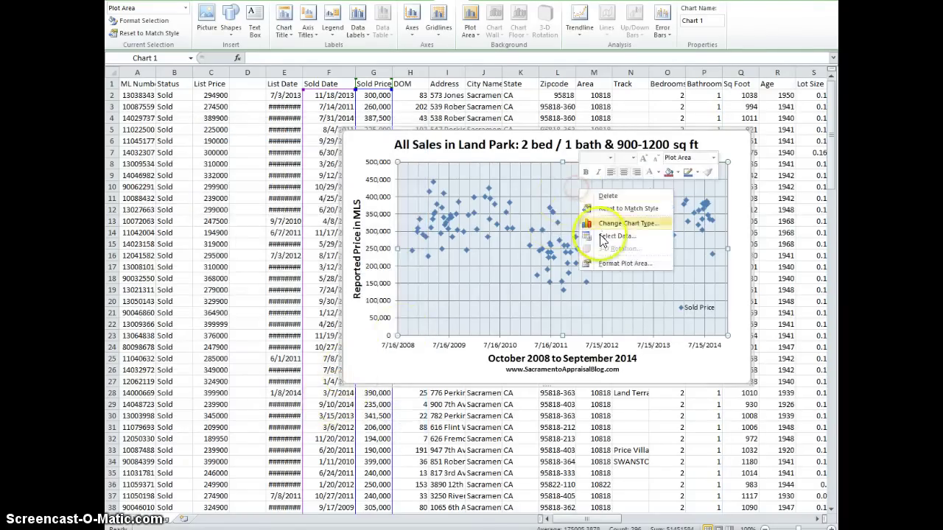
left_click(614, 260)
left_click(228, 177)
left_click(172, 163)
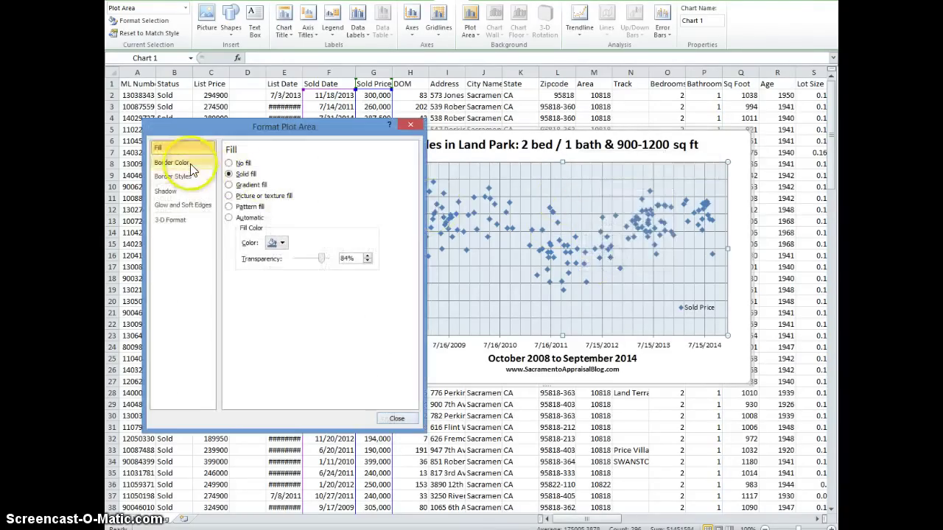
left_click(228, 174)
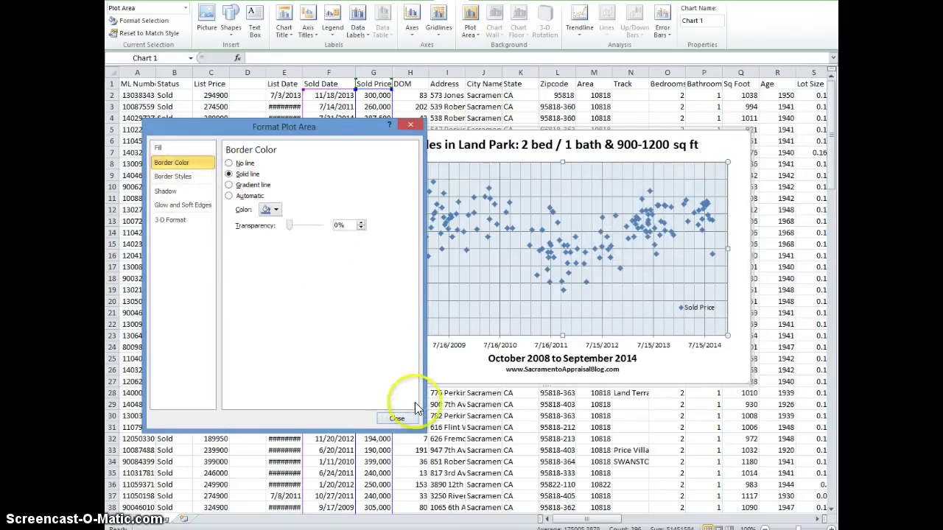
left_click(397, 419)
left_click(704, 313)
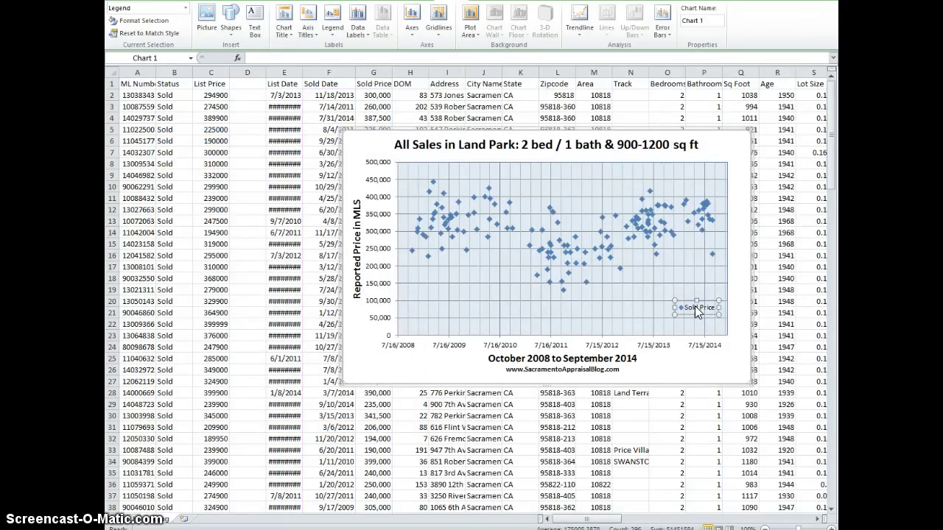
- Fill the Sold Price legend with solid white and outline it with a solid border line
right_click(695, 306)
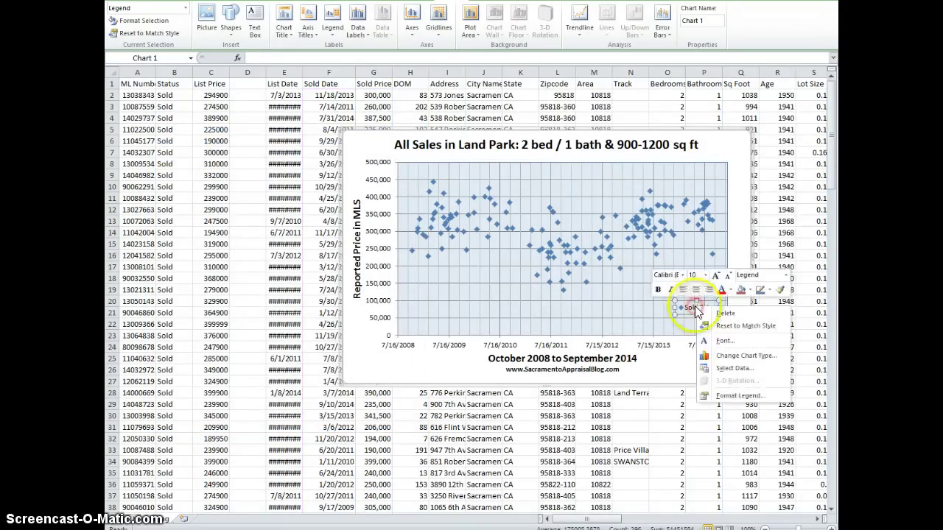
left_click(726, 396)
left_click(164, 163)
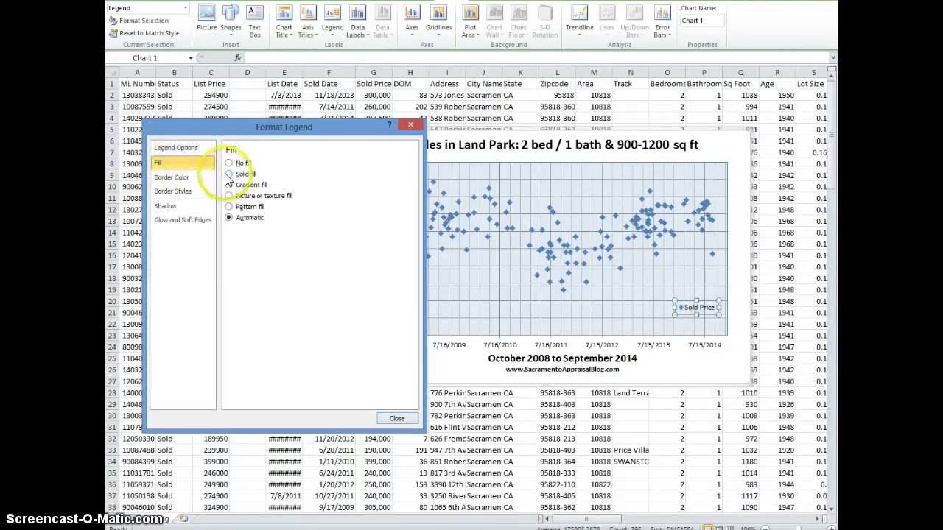
left_click(229, 174)
left_click(276, 243)
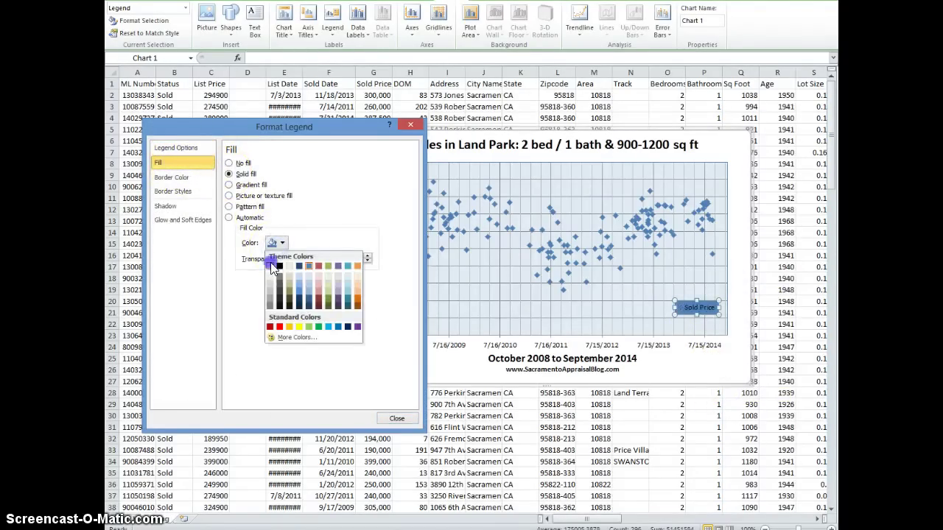
left_click(270, 266)
left_click(171, 177)
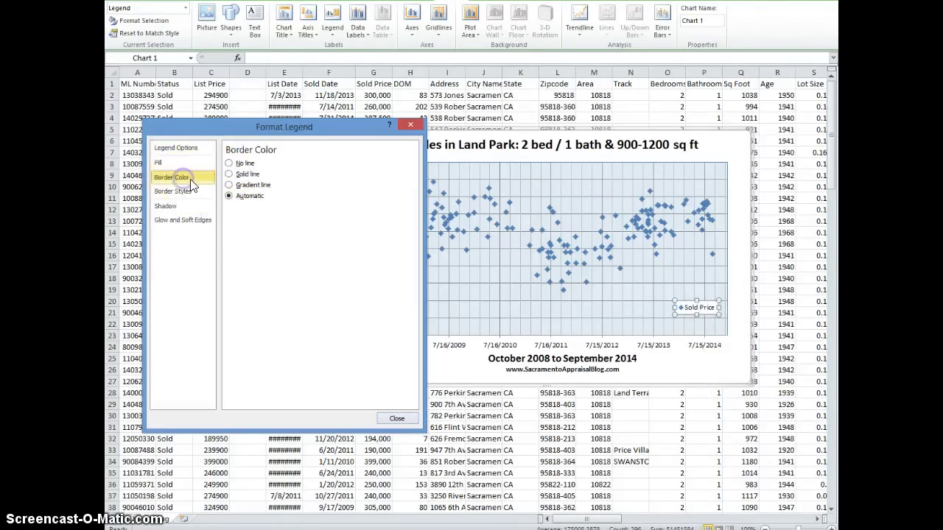
left_click(229, 174)
left_click(392, 418)
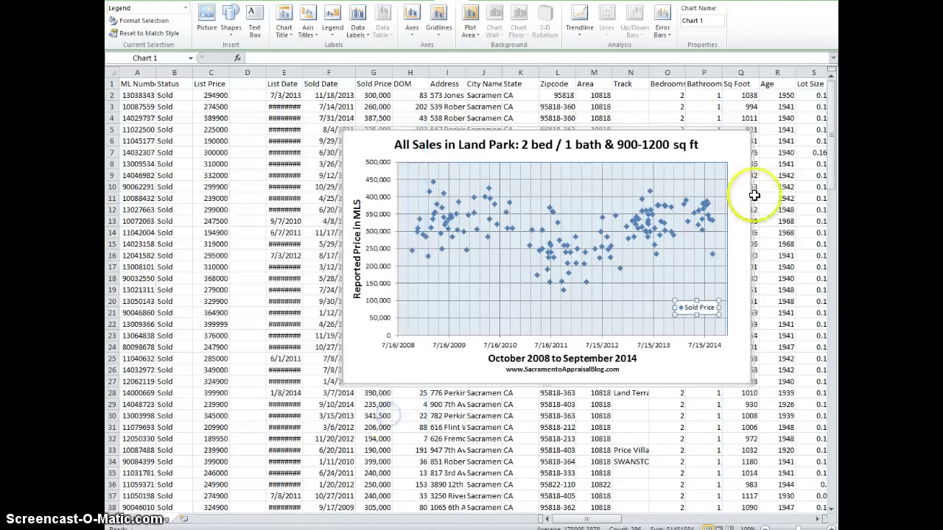
left_click(729, 150)
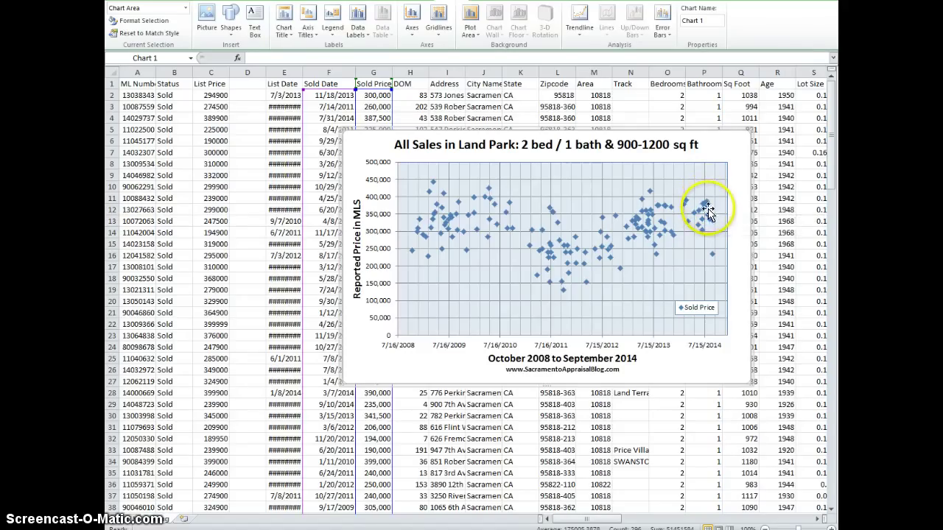
mouse_move(712, 224)
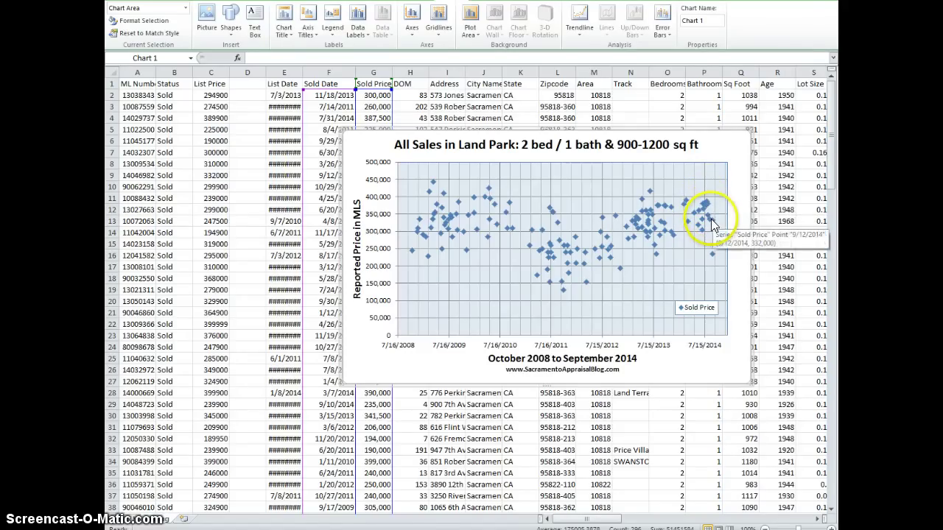
left_click(726, 142)
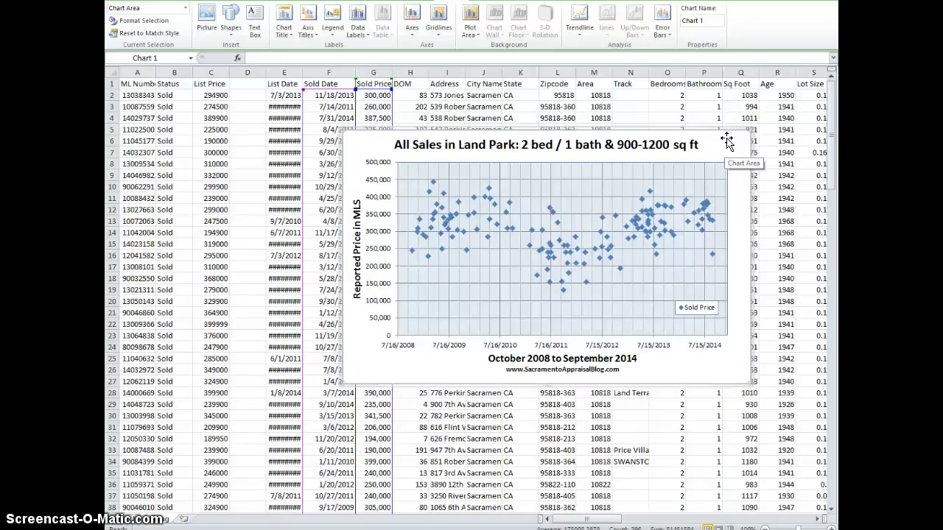
- Copy the whole Land Park scatter chart to the clipboard, then minimize Excel
right_click(728, 144)
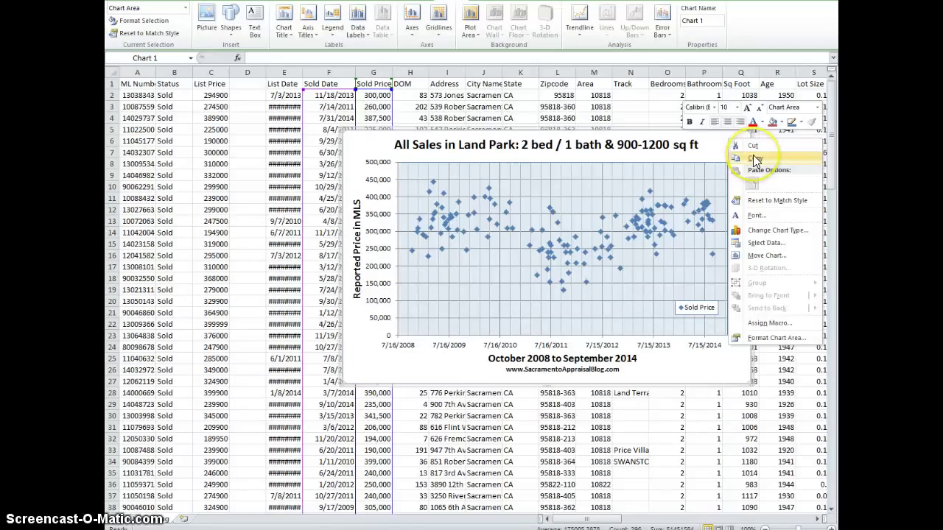
left_click(755, 161)
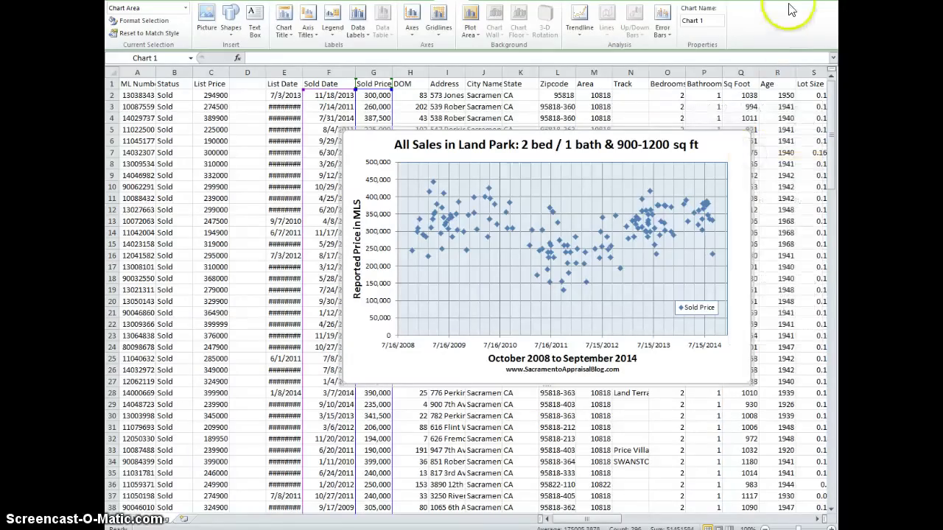
left_click(792, 6)
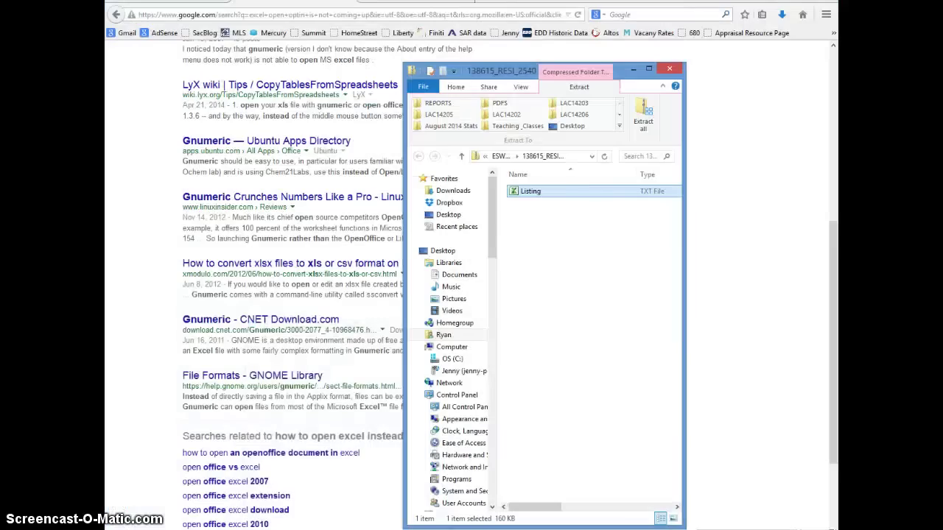
- Minimize the browser and zip folder, then open the lava field photo in Paint
left_click(758, 8)
left_click(634, 70)
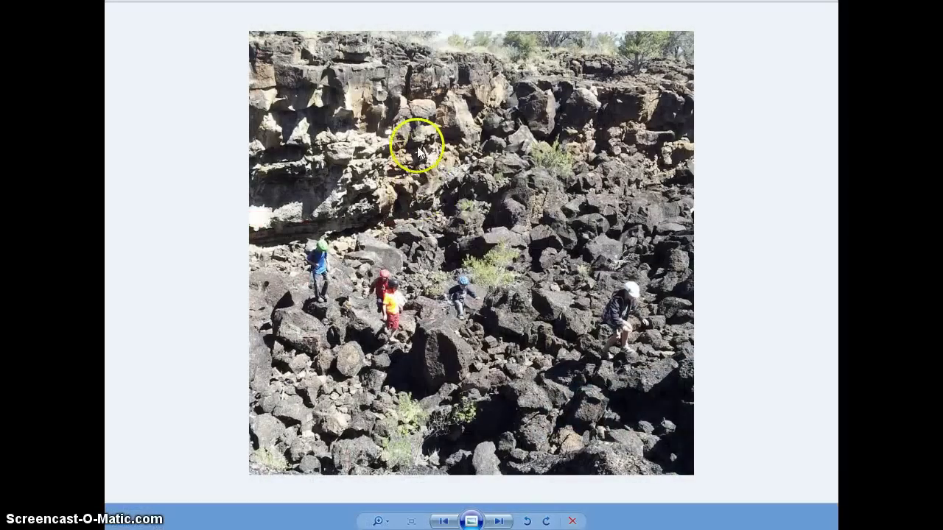
right_click(418, 144)
mouse_move(451, 156)
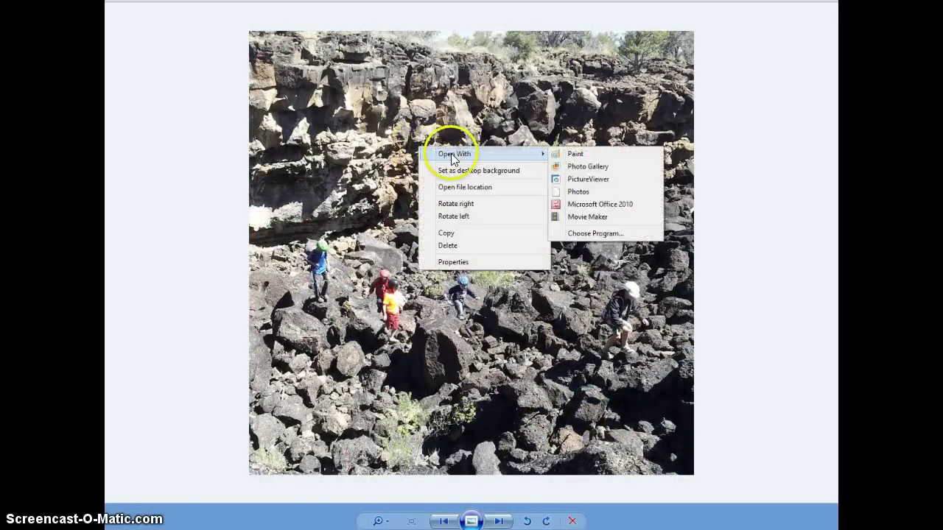
left_click(587, 153)
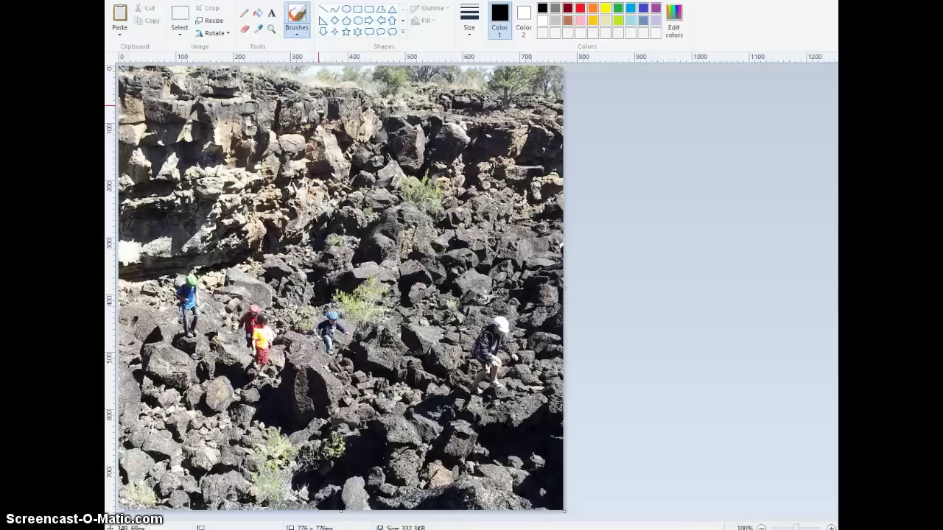
- Paste the Land Park chart onto the photo canvas and commit it
key("ctrl+v")
left_click(323, 105)
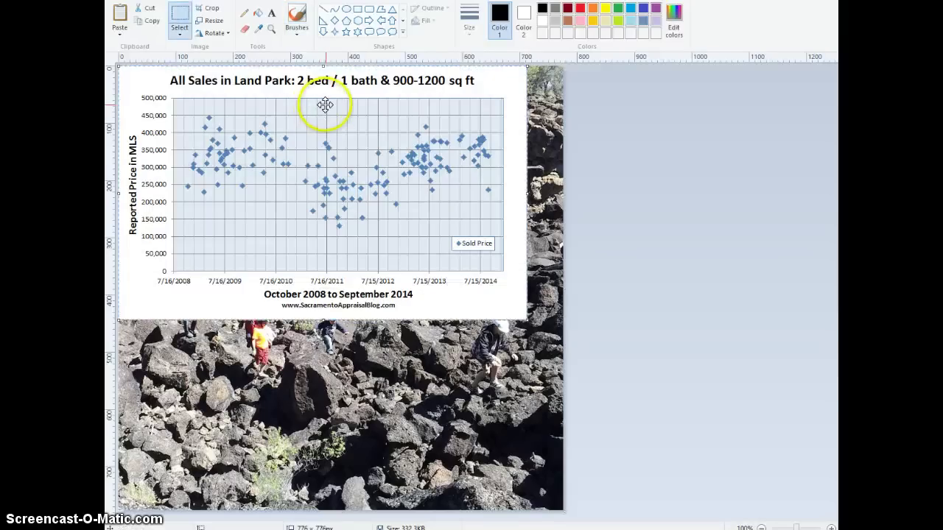
left_click(594, 93)
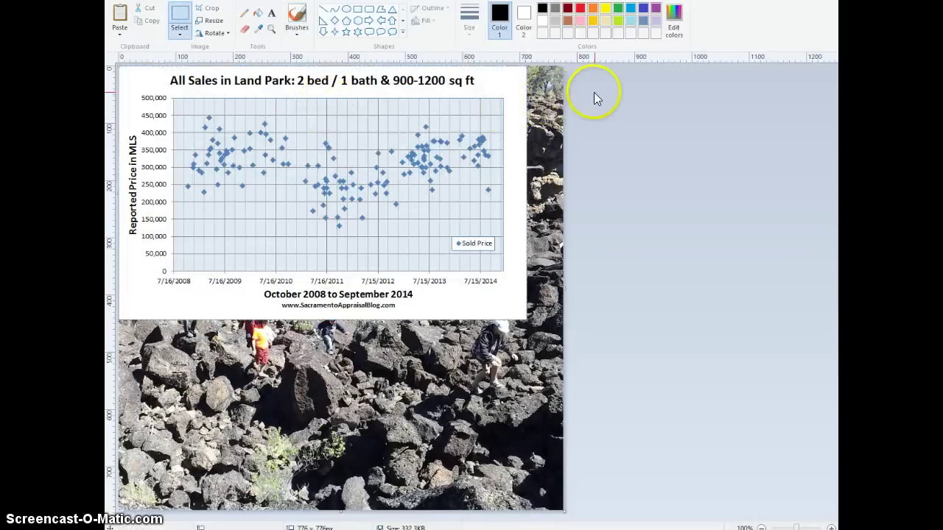
- Crop the canvas to a rectangle around the chart, leaving a 681 × 438 px image
left_click(179, 37)
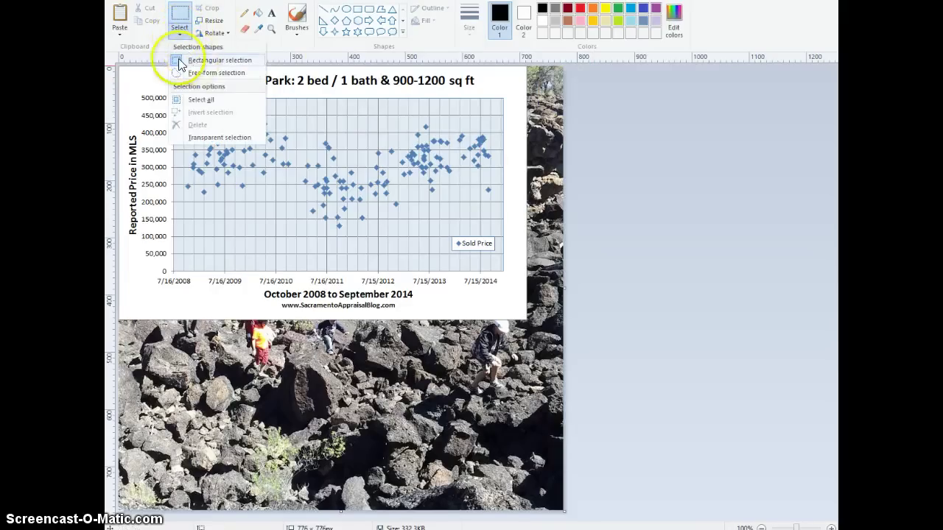
left_click(188, 60)
left_click_drag(122, 67, 510, 318)
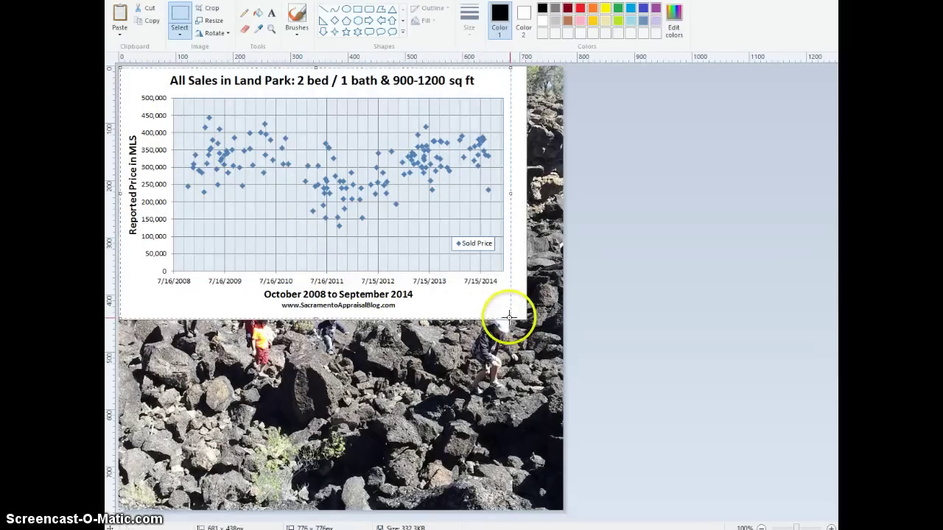
left_click(212, 8)
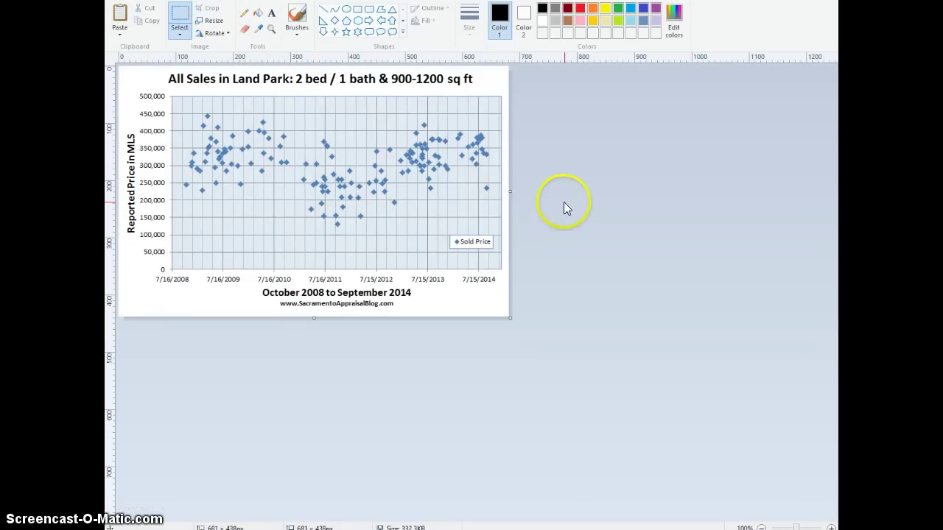